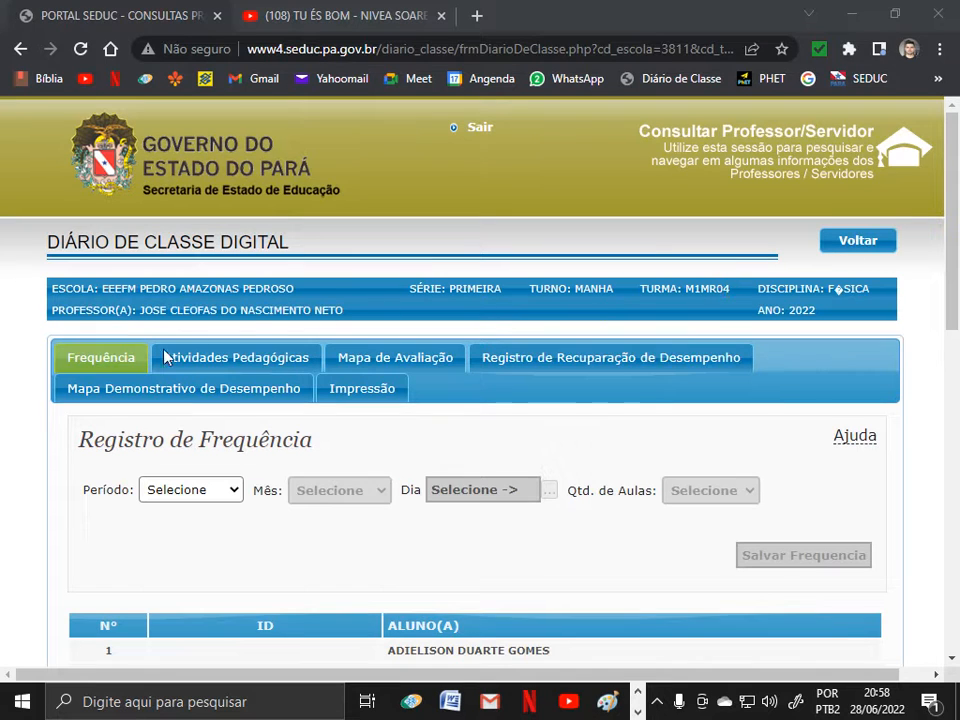
Open the class attendance record (Frequência) and set its period to 2º Bimestre and its month to Junho
click(101, 361)
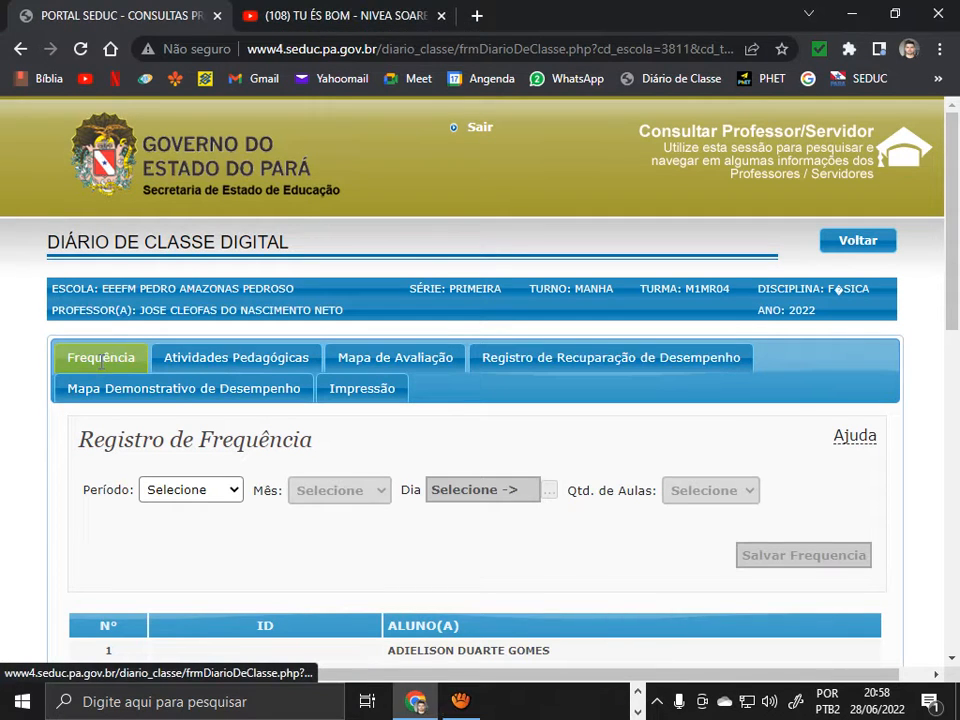
scroll(145, 380, down, 1)
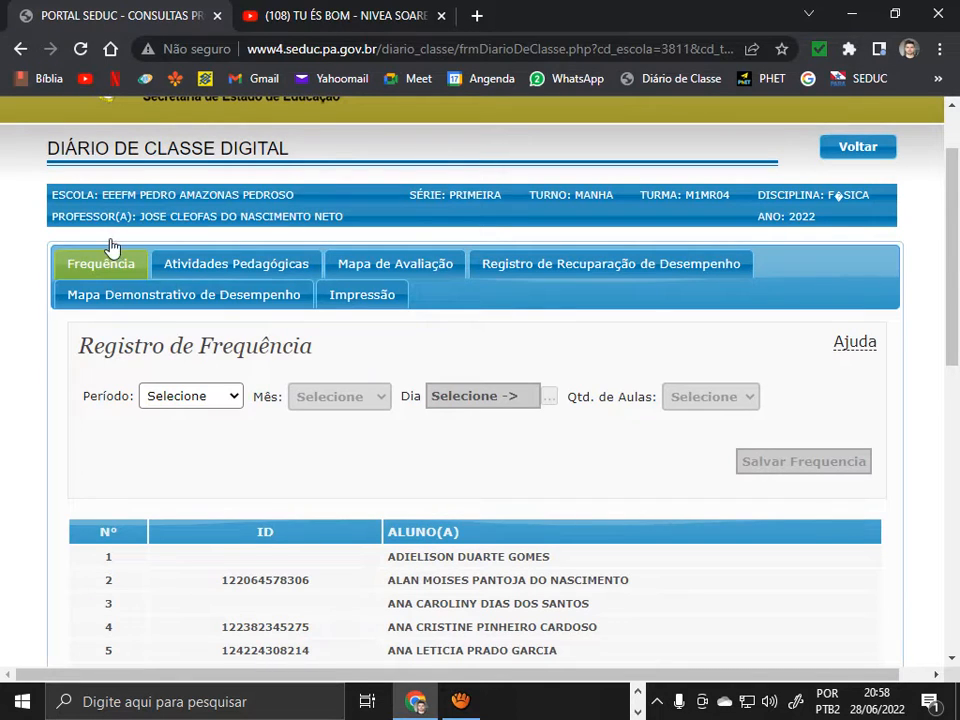
scroll(245, 370, down, 1)
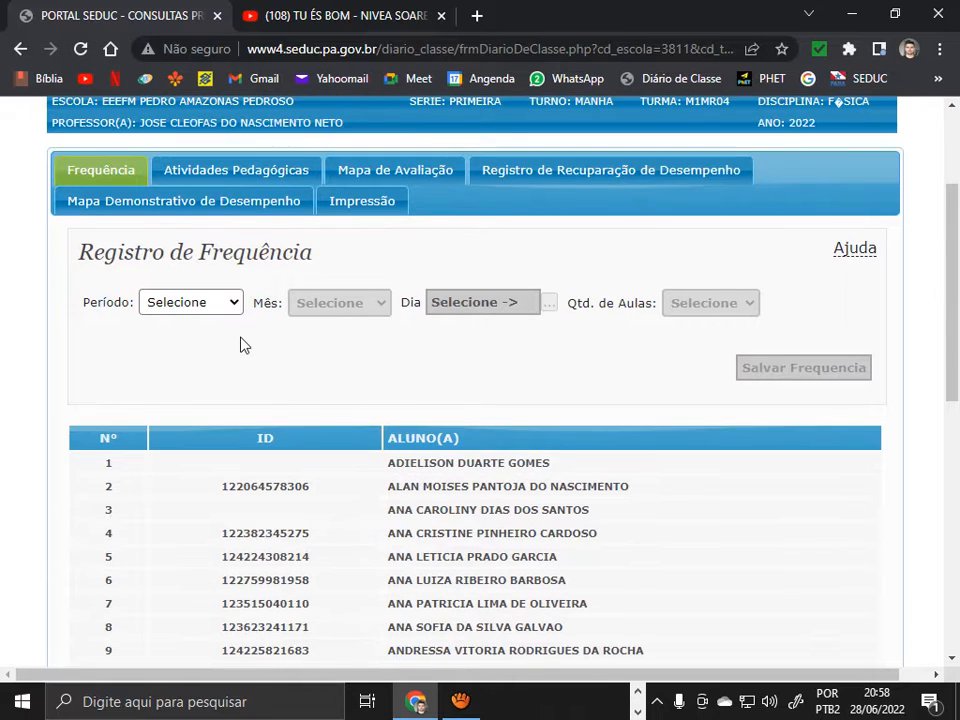
click(233, 306)
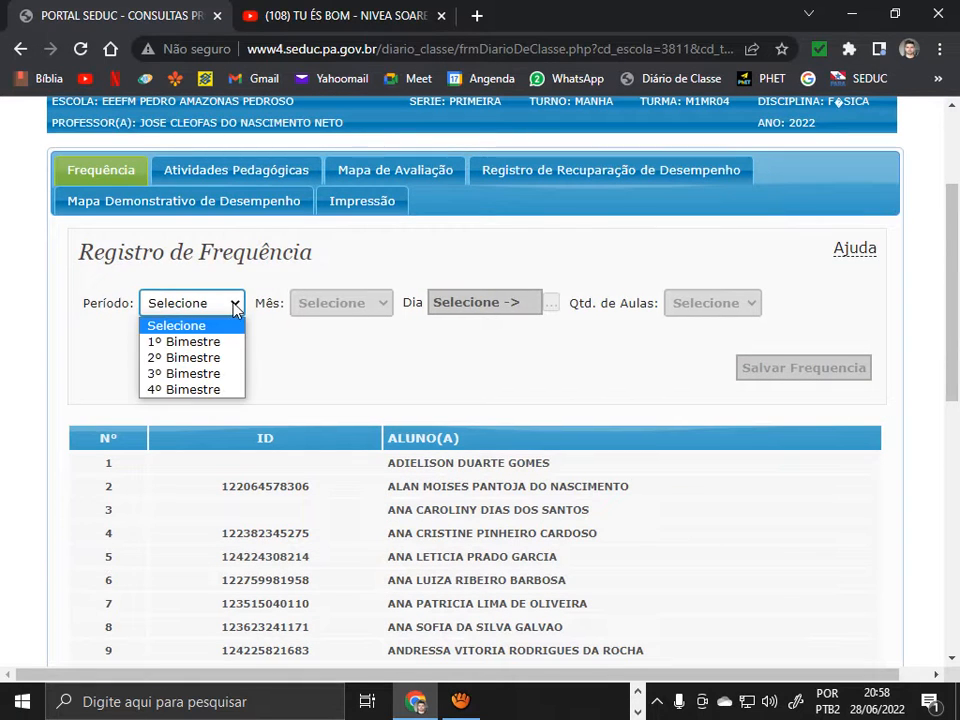
click(236, 357)
scroll(270, 400, down, 2)
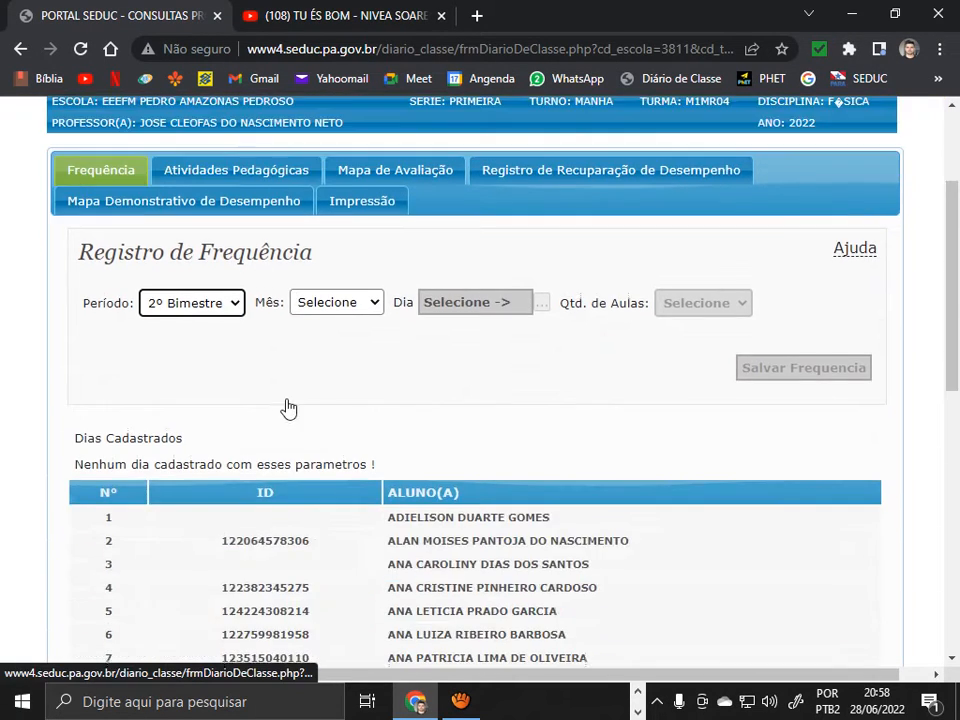
click(376, 304)
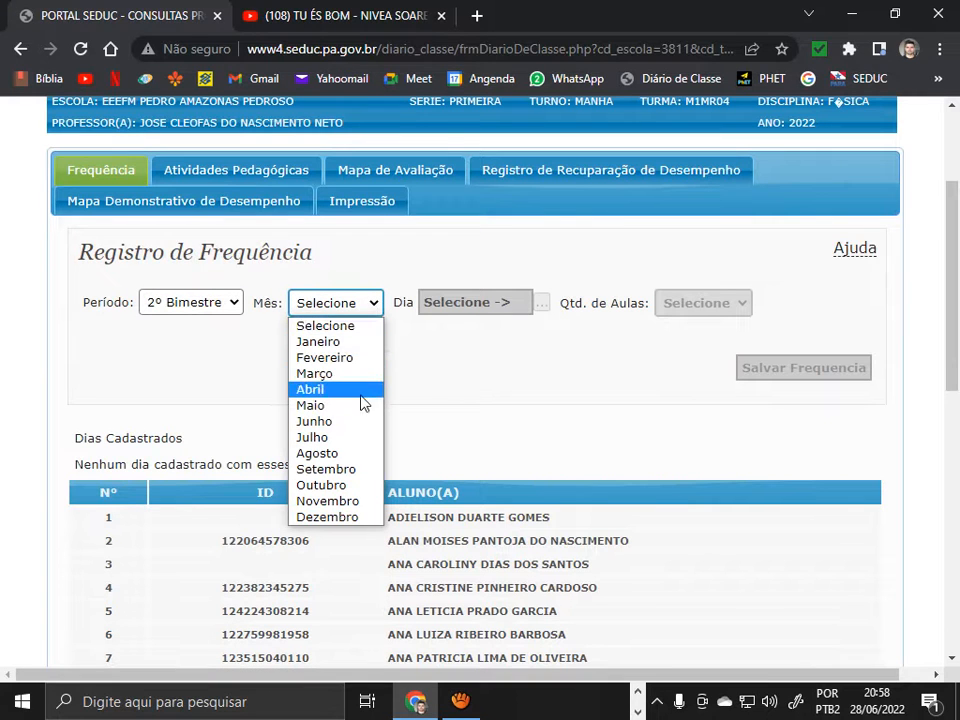
click(355, 421)
scroll(535, 385, down, 1)
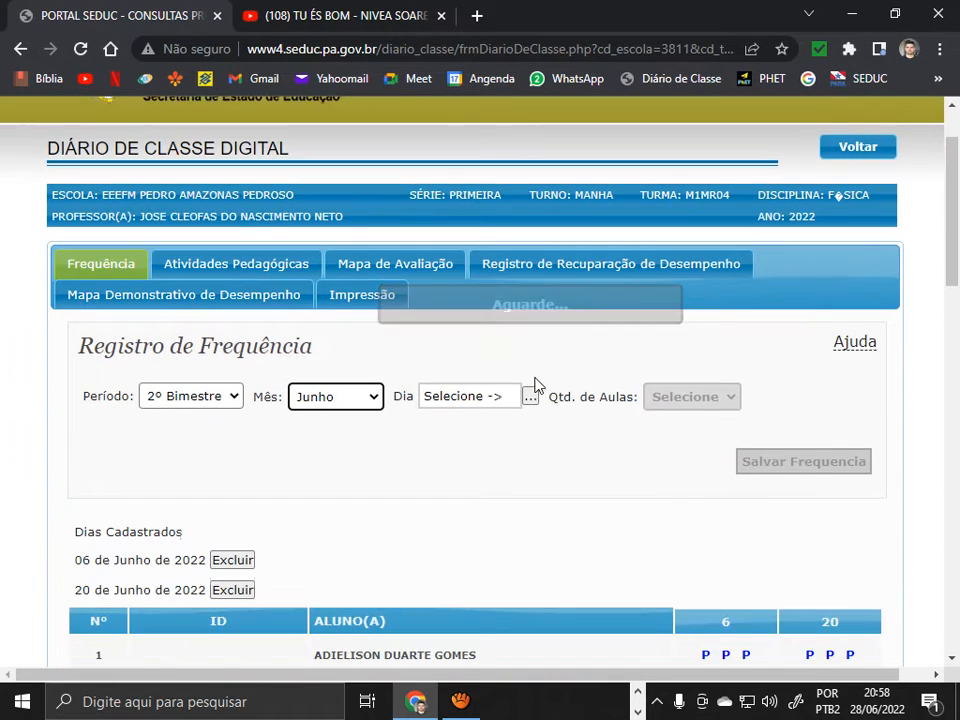
Set the attendance day to 28/06/2022 and the number of classes to 3
click(530, 398)
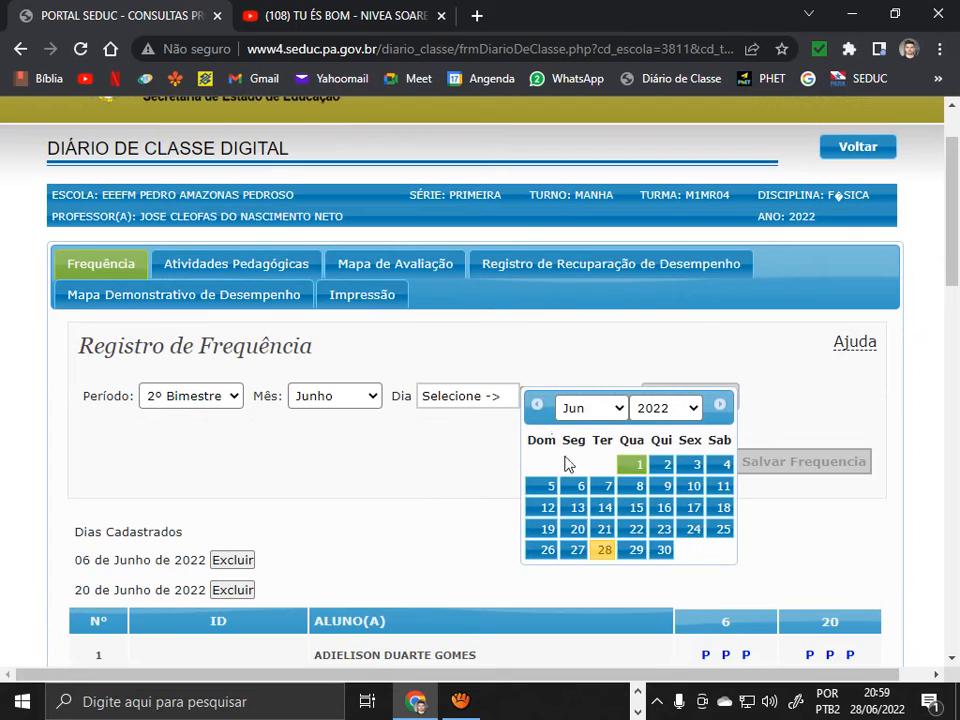
click(605, 551)
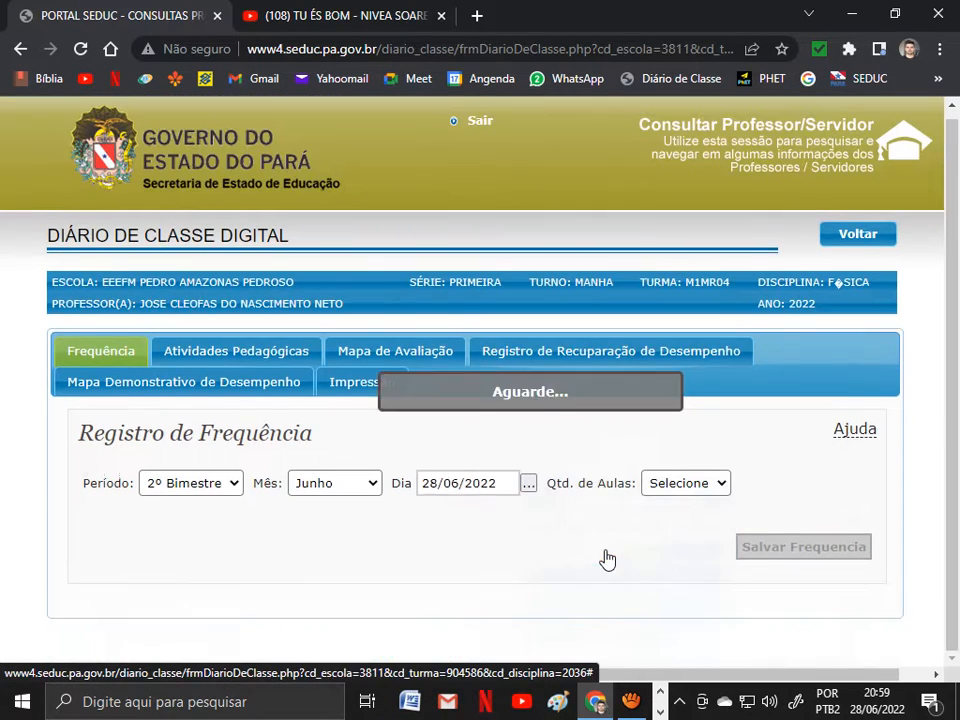
scroll(540, 500, down, 3)
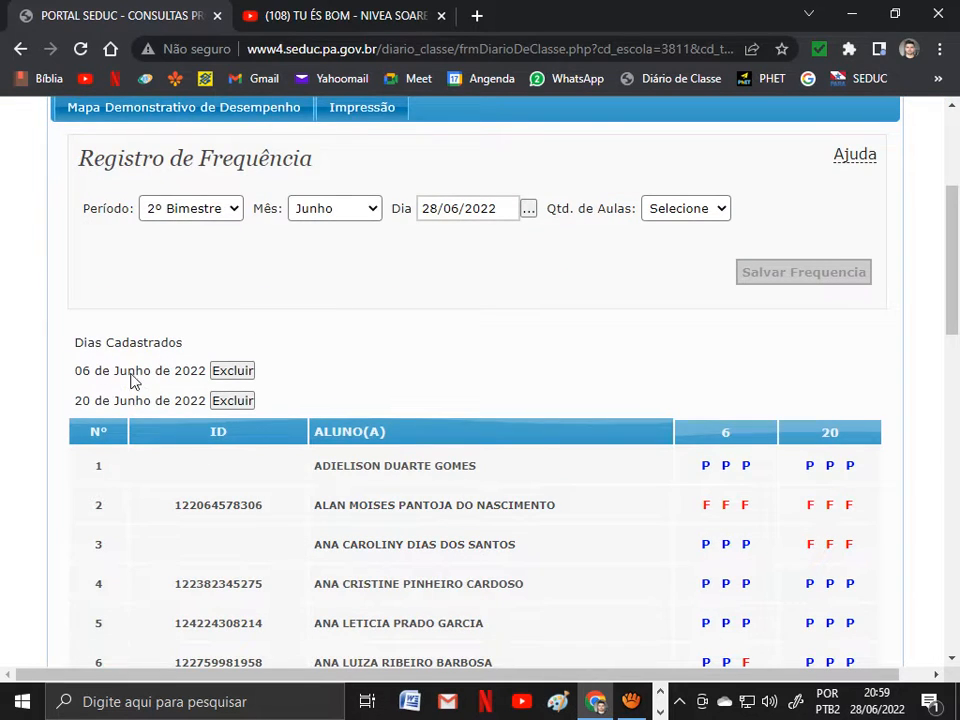
scroll(640, 360, up, 1)
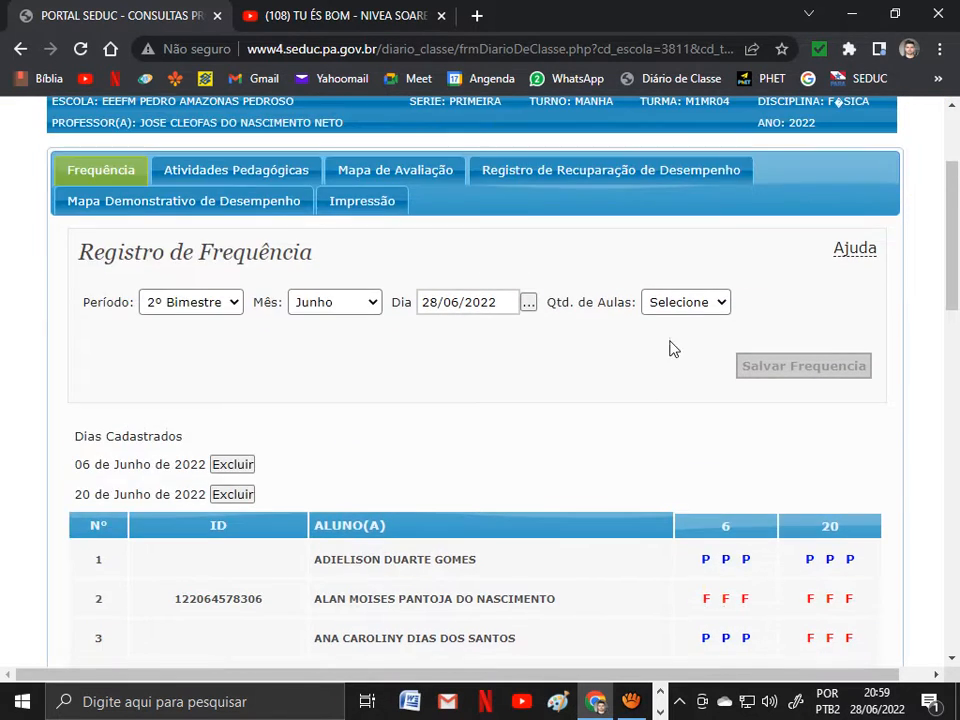
click(715, 308)
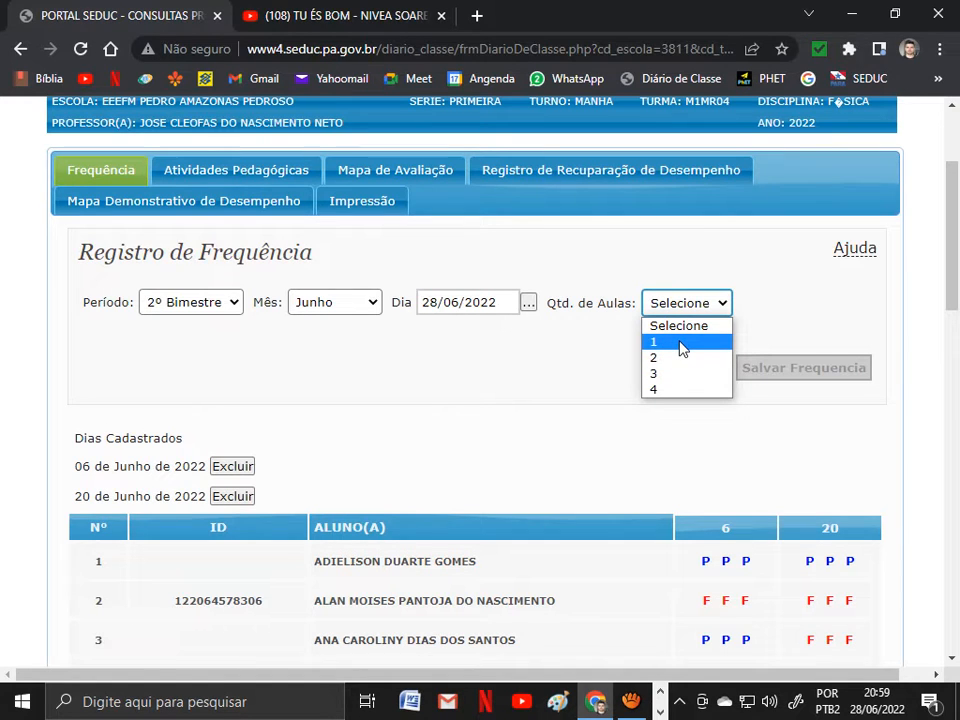
click(684, 376)
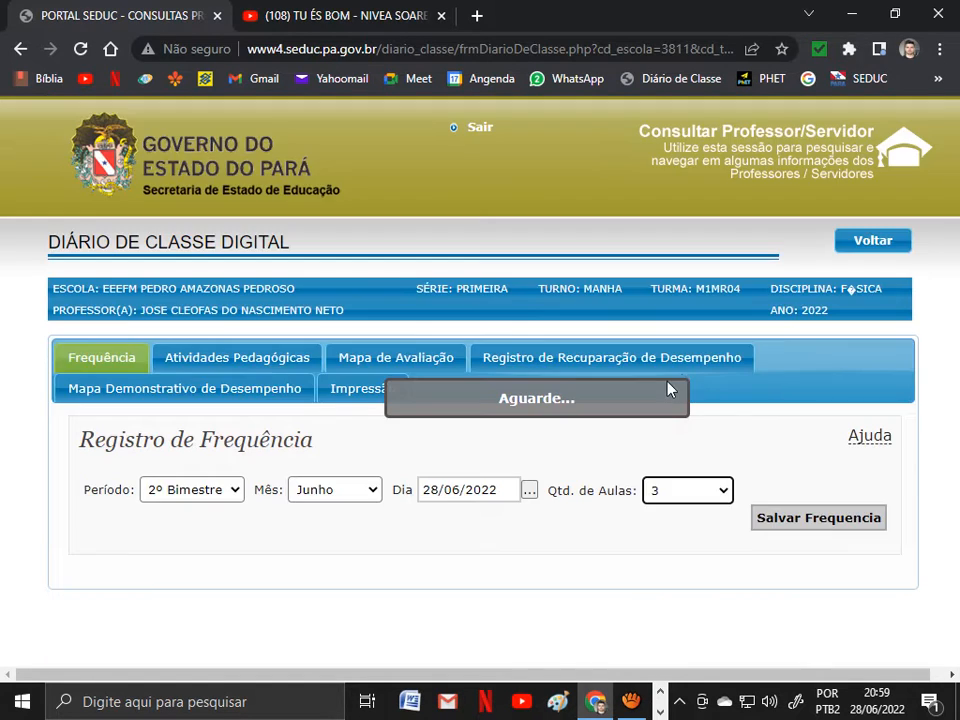
Mark the first student present (P) in all three classes, and change the Aula 1 mark to absent (F)
scroll(669, 388, down, 3)
scroll(670, 389, down, 2)
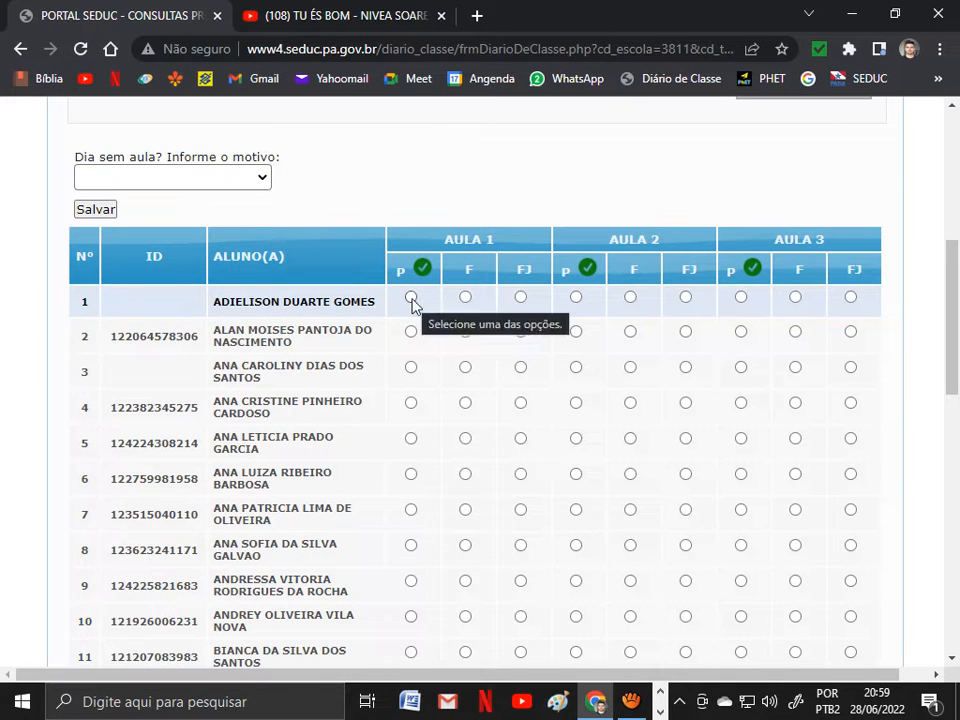
click(411, 297)
click(575, 297)
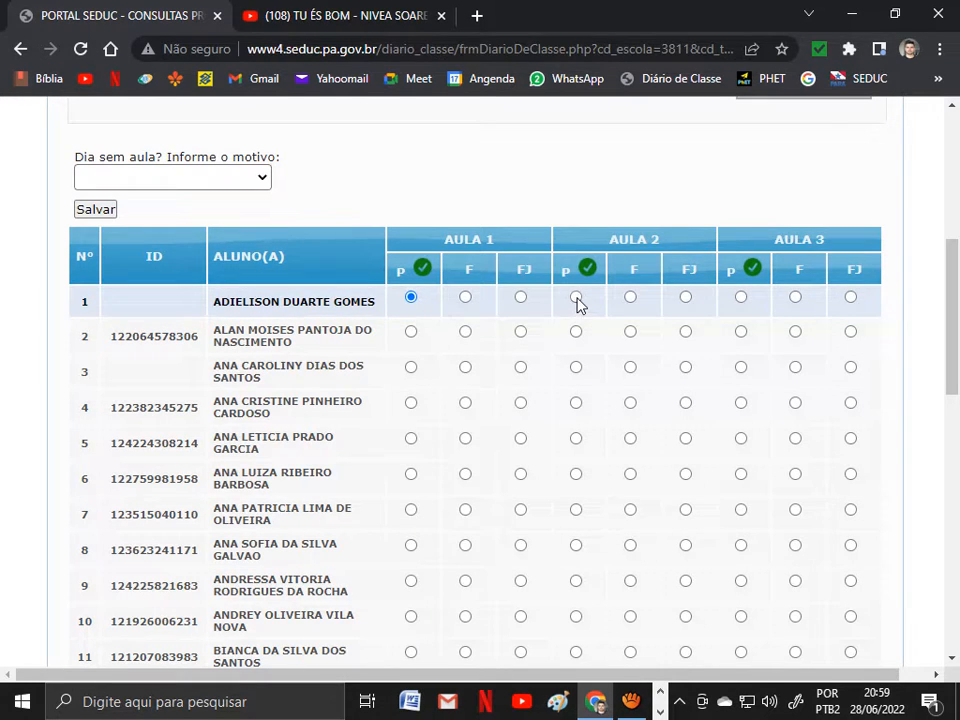
click(741, 297)
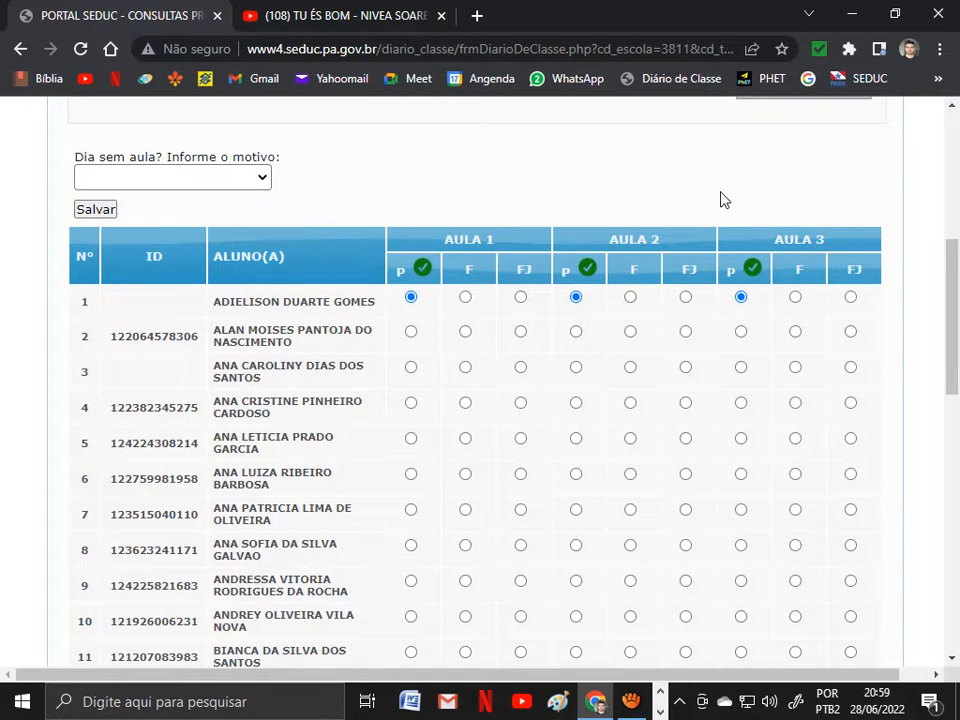
click(465, 297)
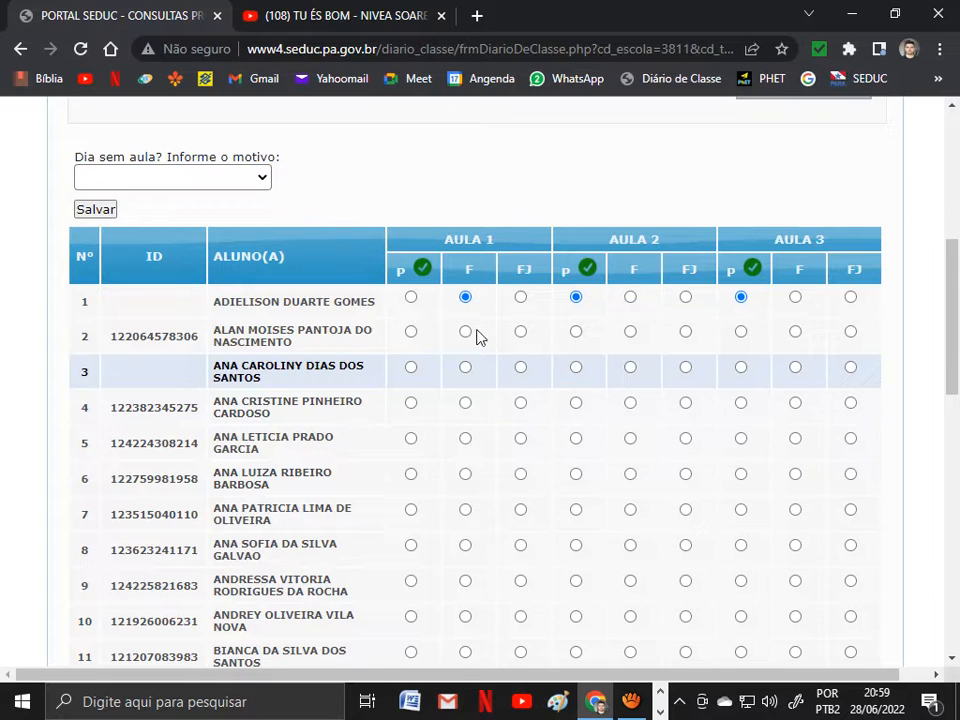
Mark every student present (P) in Aula 1, Aula 2 and Aula 3, including the first student
click(424, 270)
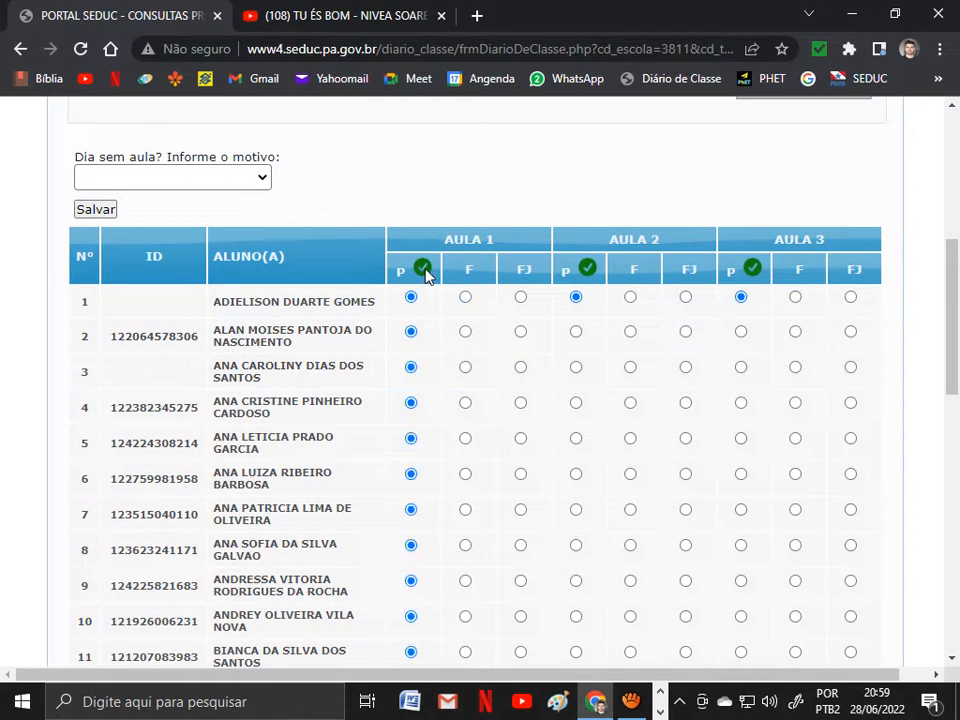
click(596, 271)
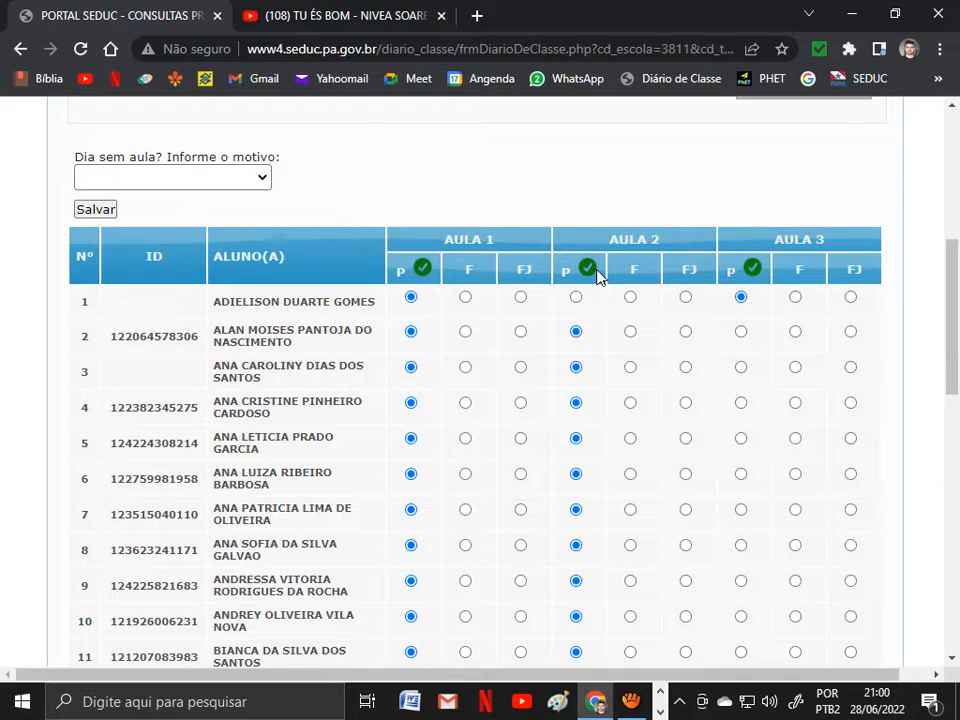
click(597, 271)
click(590, 268)
click(575, 297)
click(752, 271)
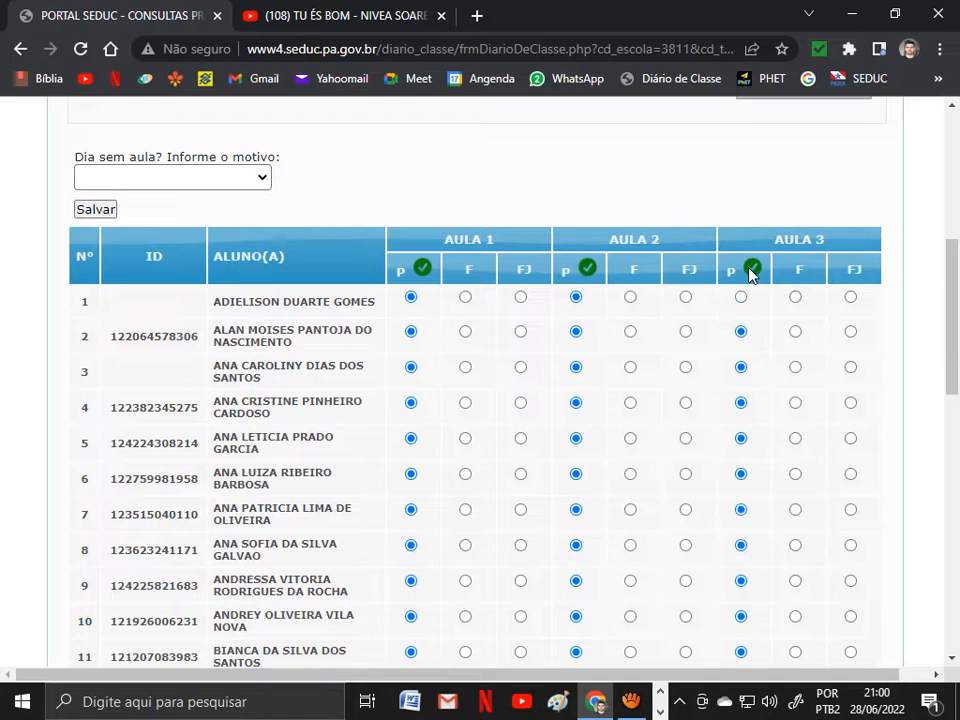
click(741, 298)
Try the FJ mark for the first student in Aula 2 and set it back to present (P)
click(686, 298)
click(576, 297)
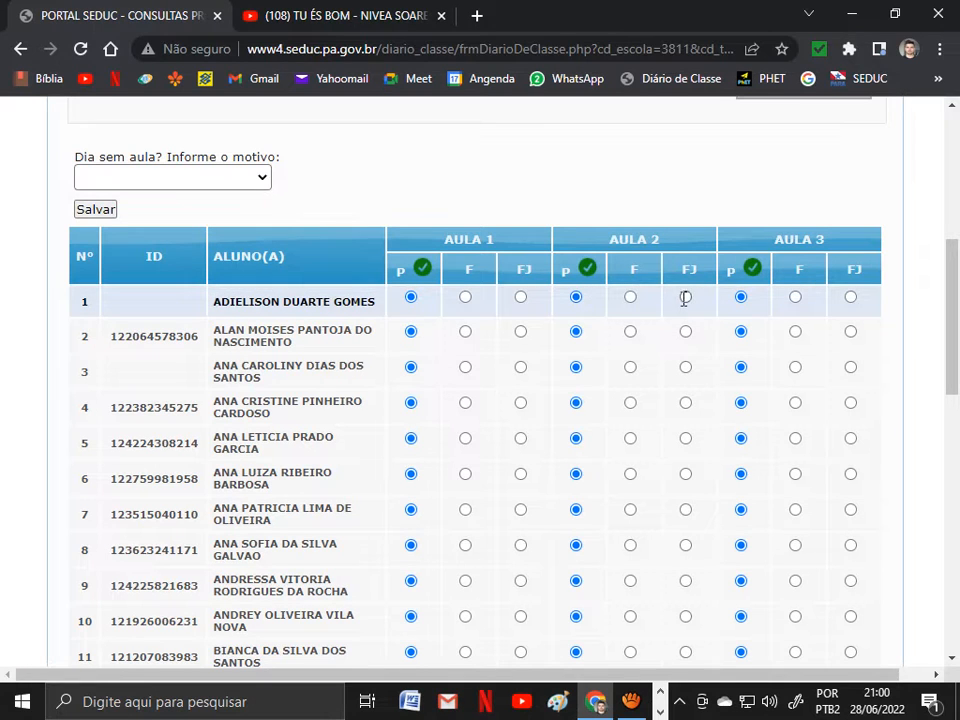
click(685, 298)
click(576, 297)
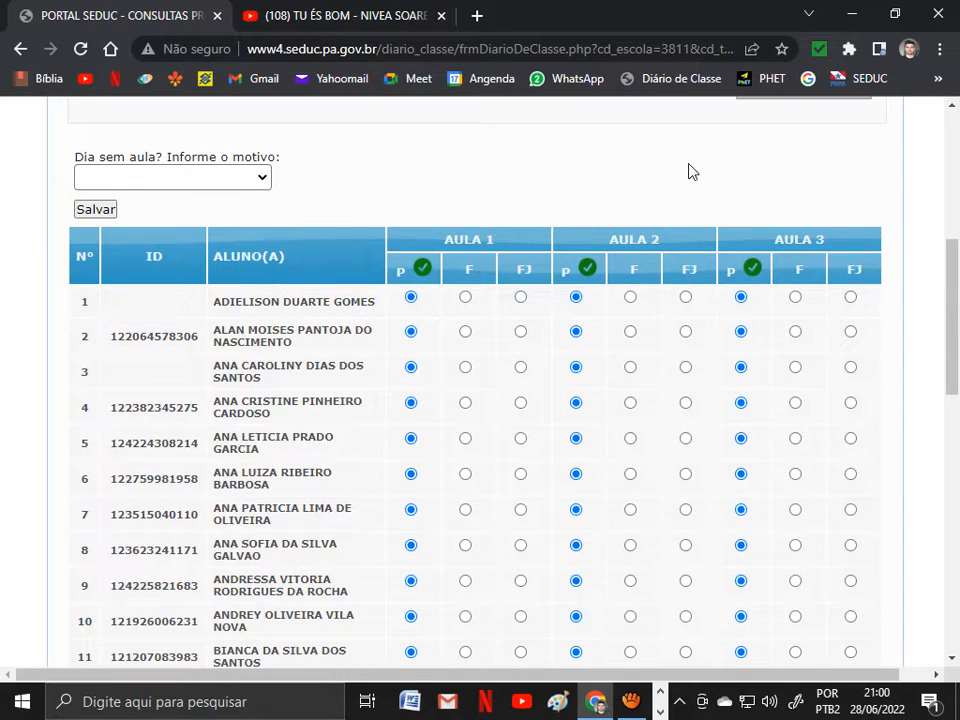
Review the attendance settings, the students' marks for the three classes and the option for saving the attendance
scroll(690, 172, up, 1)
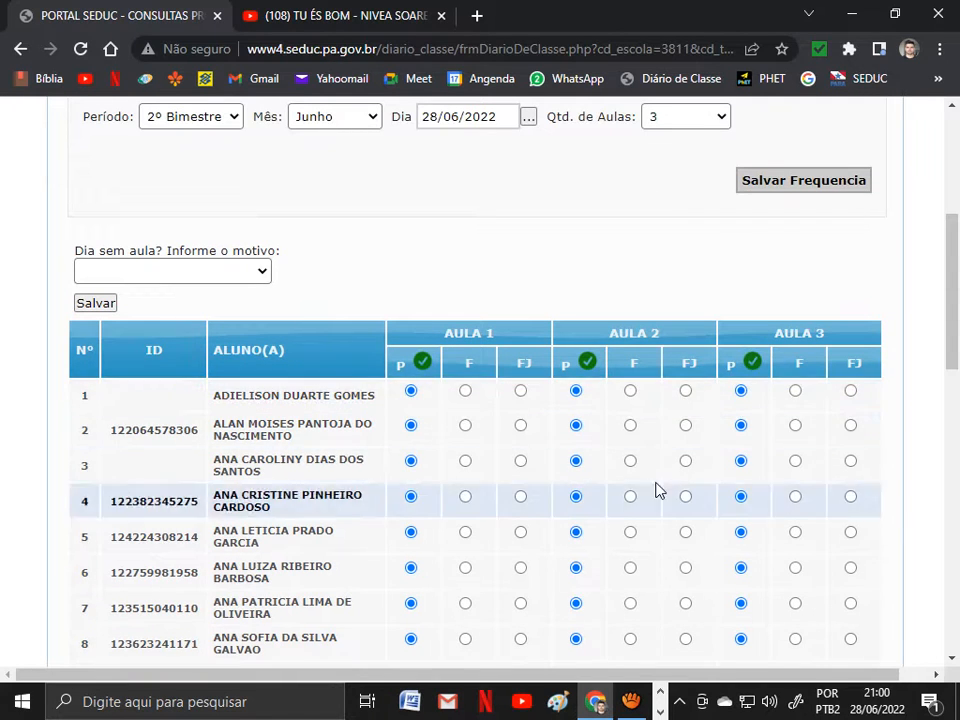
scroll(644, 258, up, 1)
scroll(644, 258, up, 1)
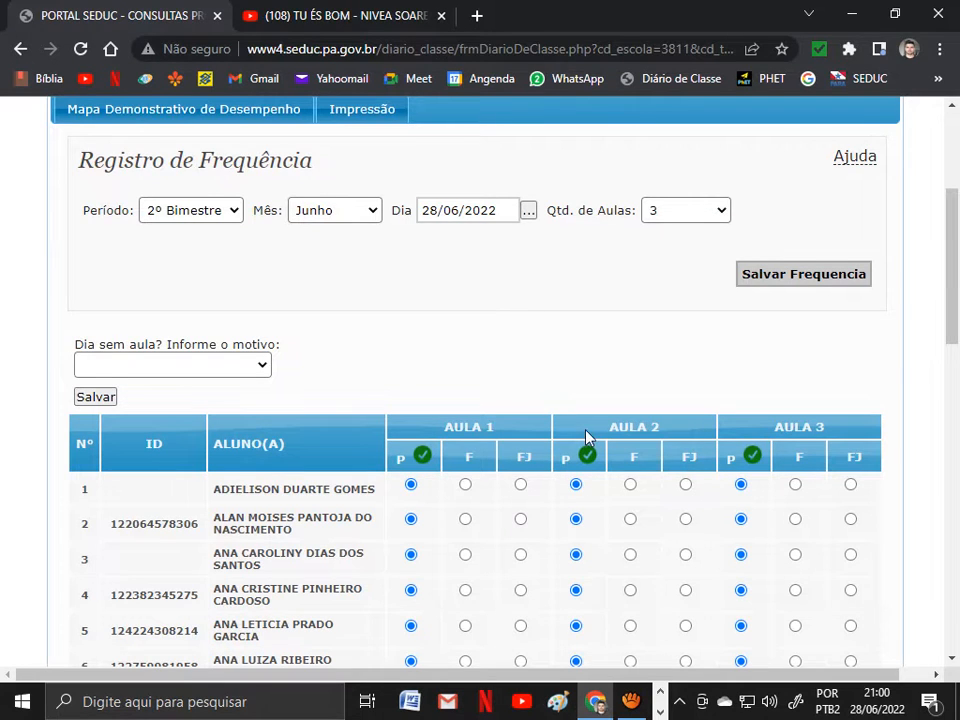
scroll(634, 471, down, 1)
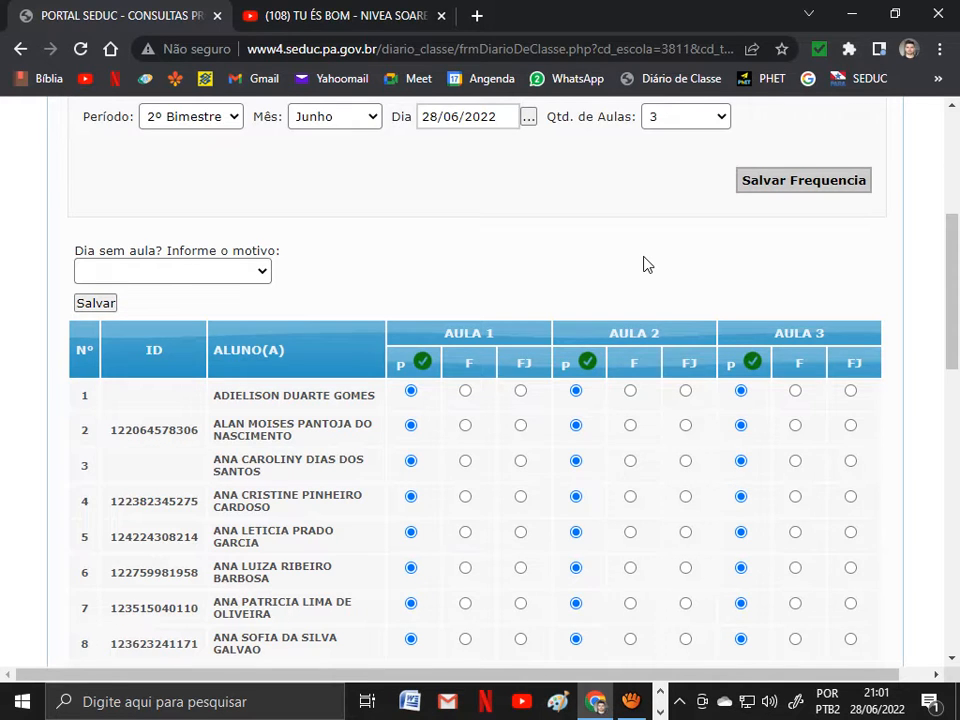
scroll(643, 264, up, 2)
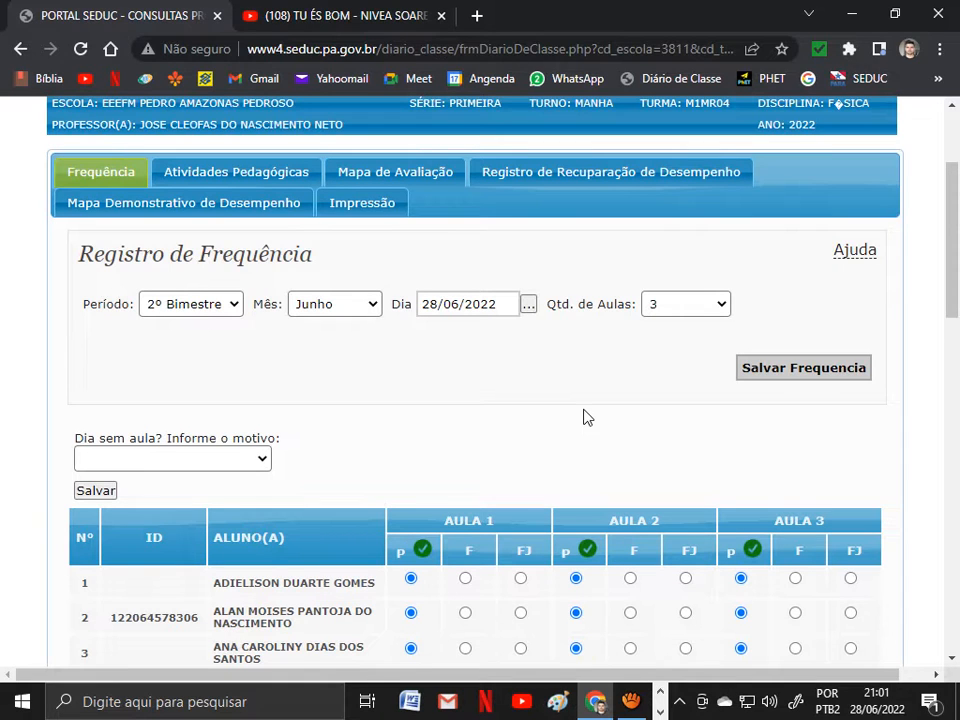
scroll(587, 417, down, 1)
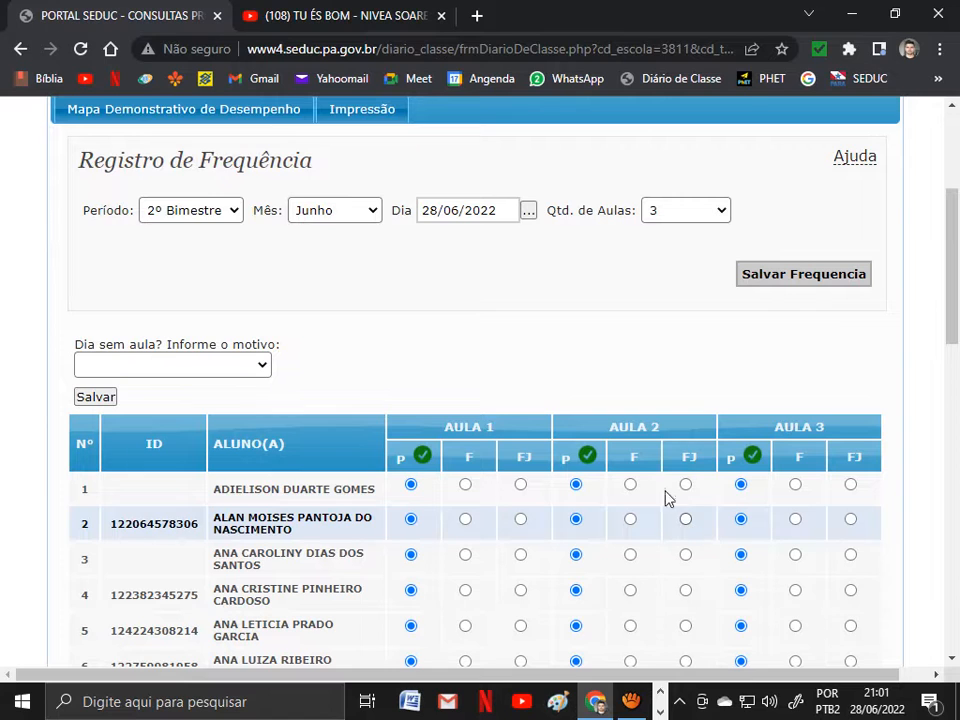
scroll(655, 460, up, 2)
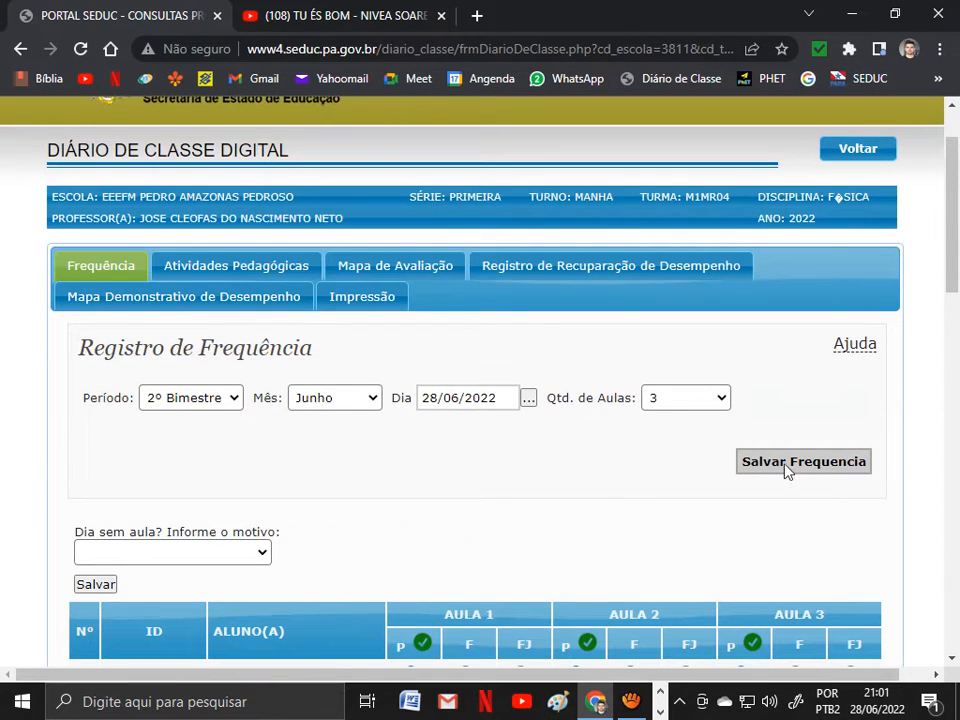
scroll(713, 549, down, 2)
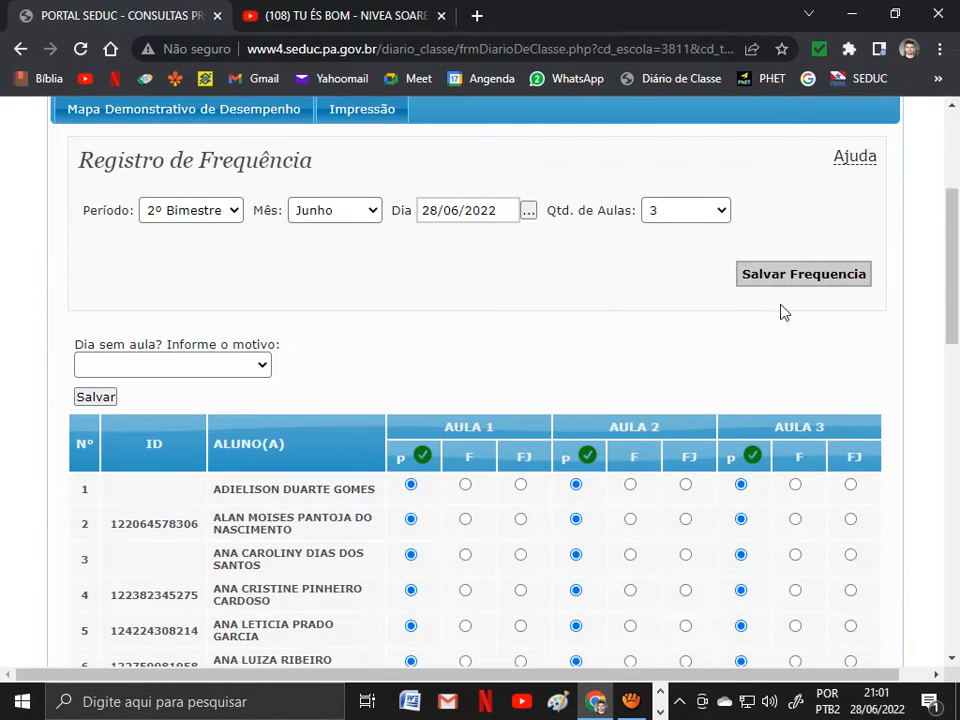
scroll(617, 305, up, 2)
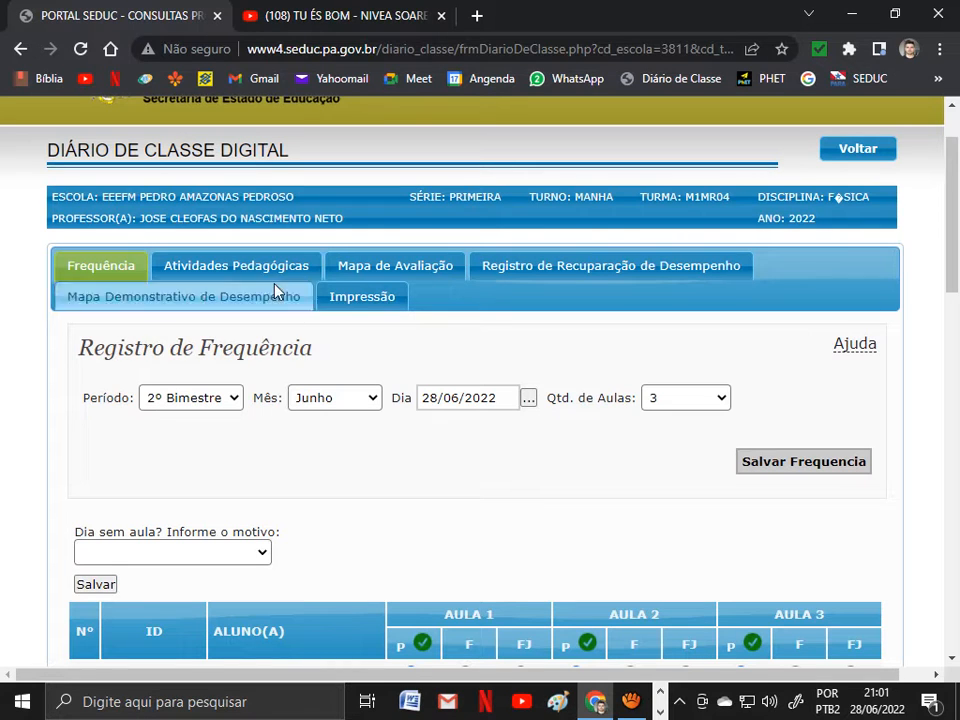
Open the pedagogical activities record for the 2ª Avaliação period and examine the lesson descriptions entered for each date
click(226, 268)
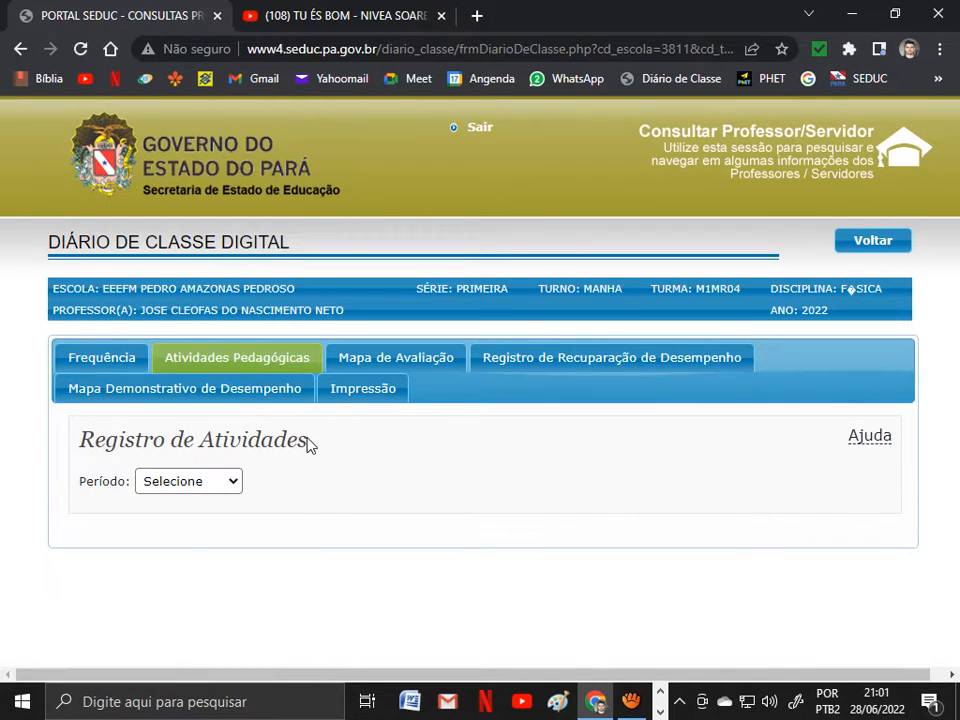
click(238, 489)
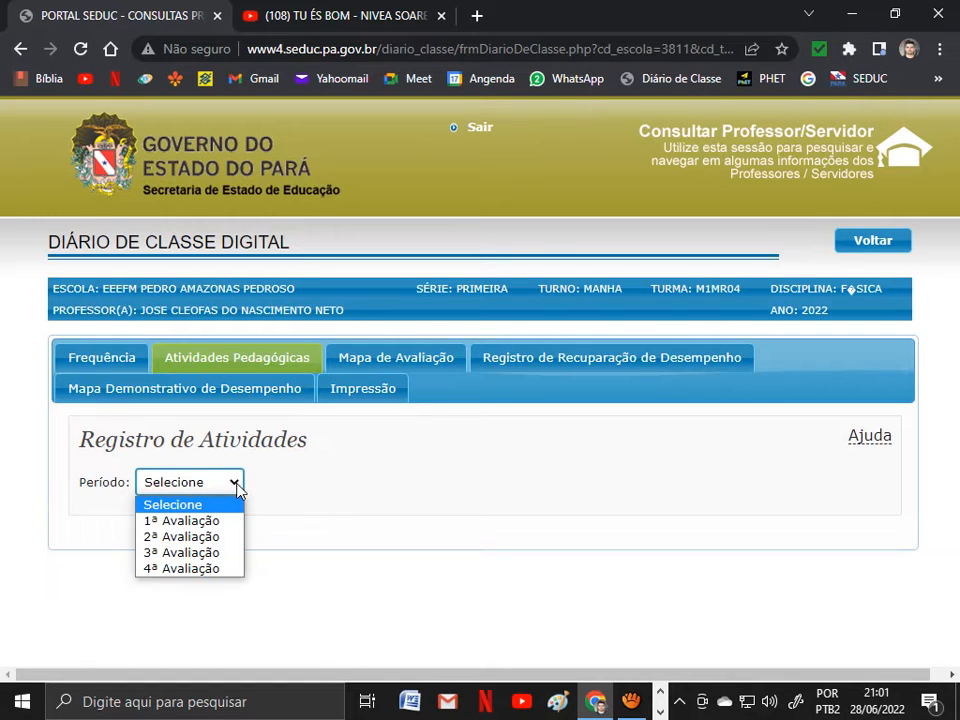
click(231, 538)
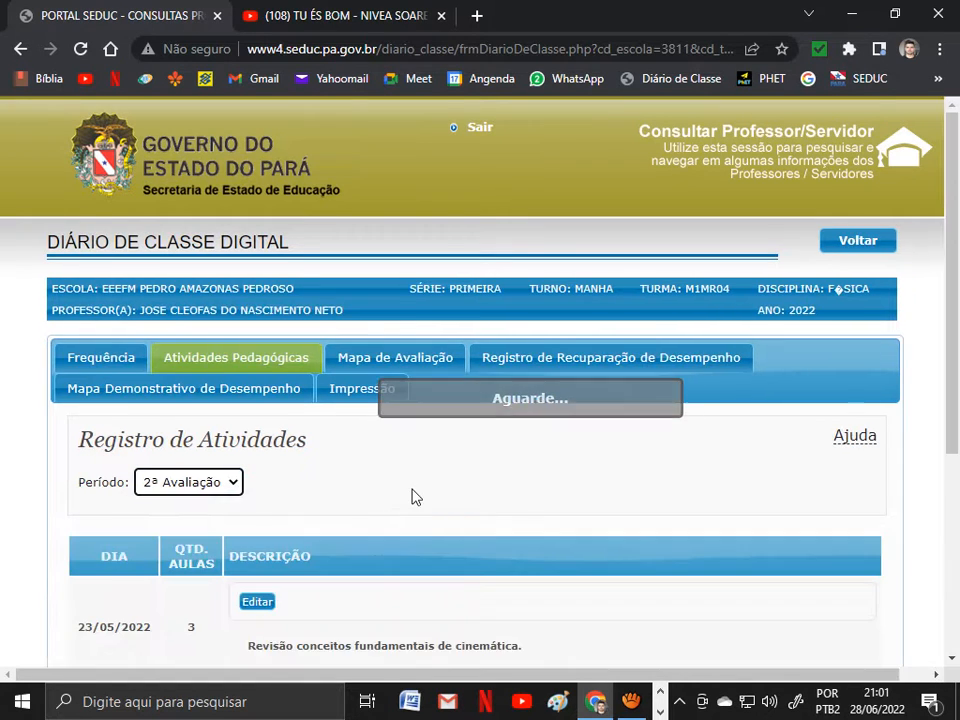
scroll(414, 496, down, 2)
scroll(414, 497, down, 1)
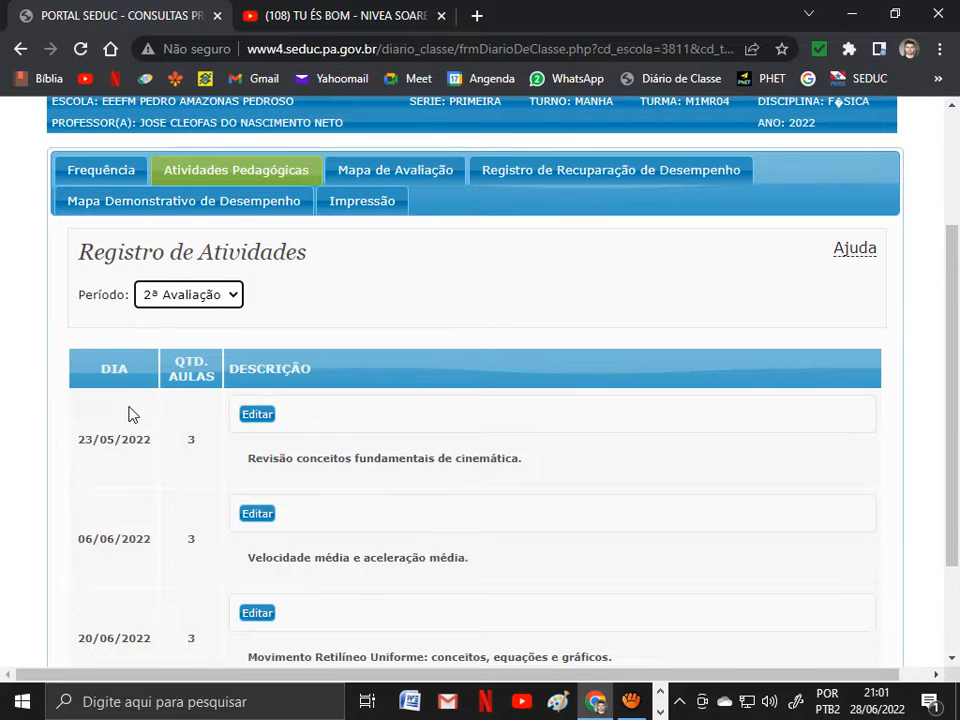
scroll(125, 390, down, 1)
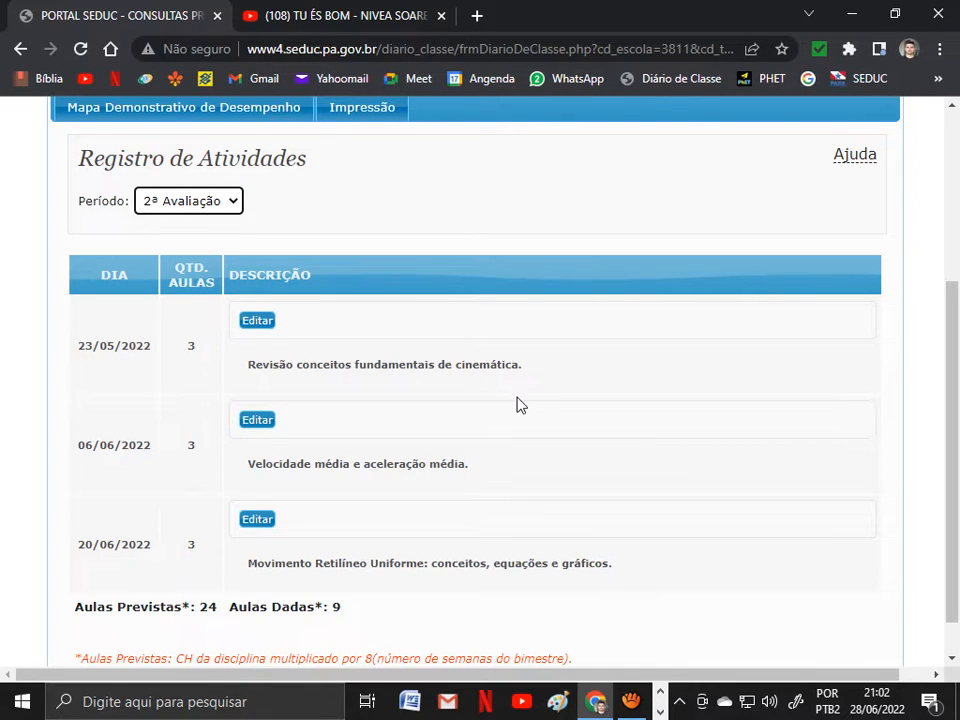
Review the activities record for 2ª Avaliação, including the lesson dates, editable descriptions and the notes on planned and given classes
scroll(510, 400, down, 1)
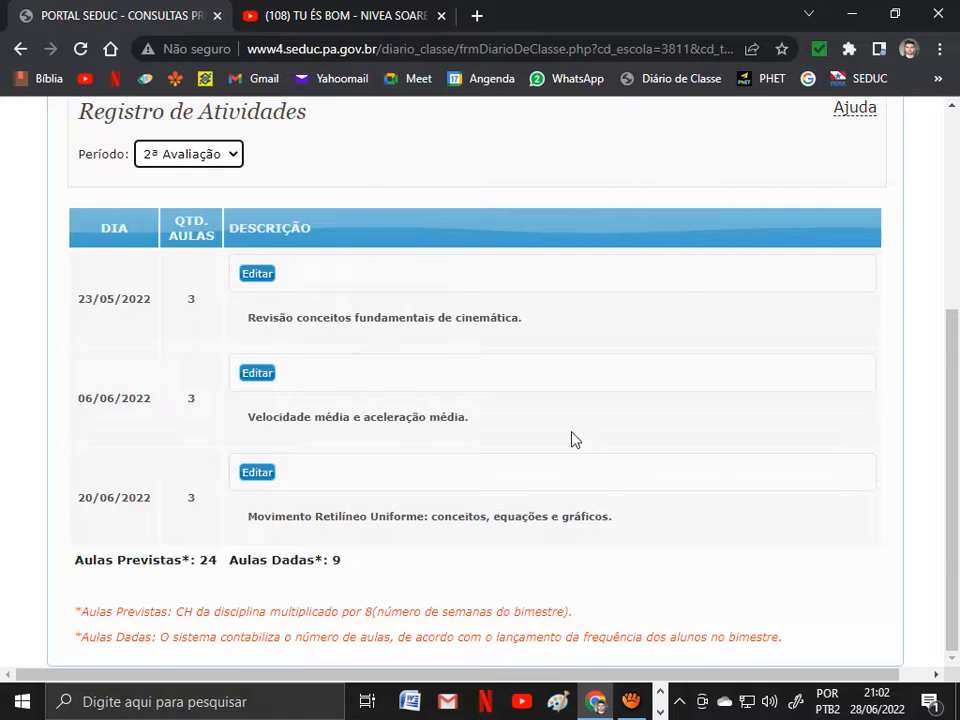
scroll(575, 440, up, 1)
scroll(575, 440, down, 1)
scroll(330, 255, up, 3)
scroll(311, 407, down, 3)
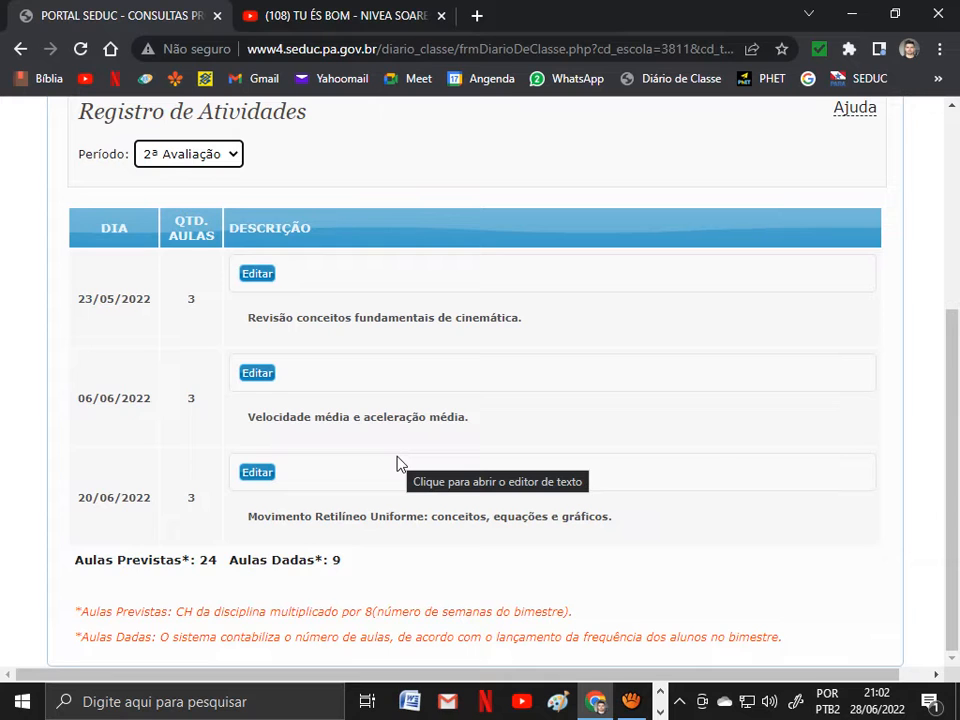
scroll(397, 463, up, 3)
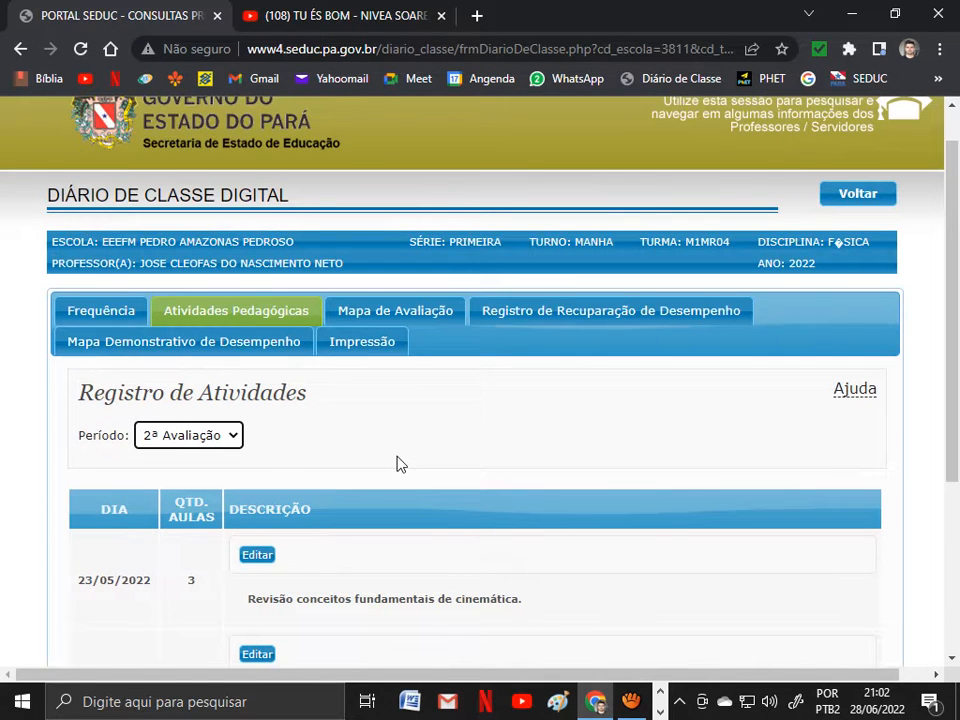
scroll(397, 463, down, 2)
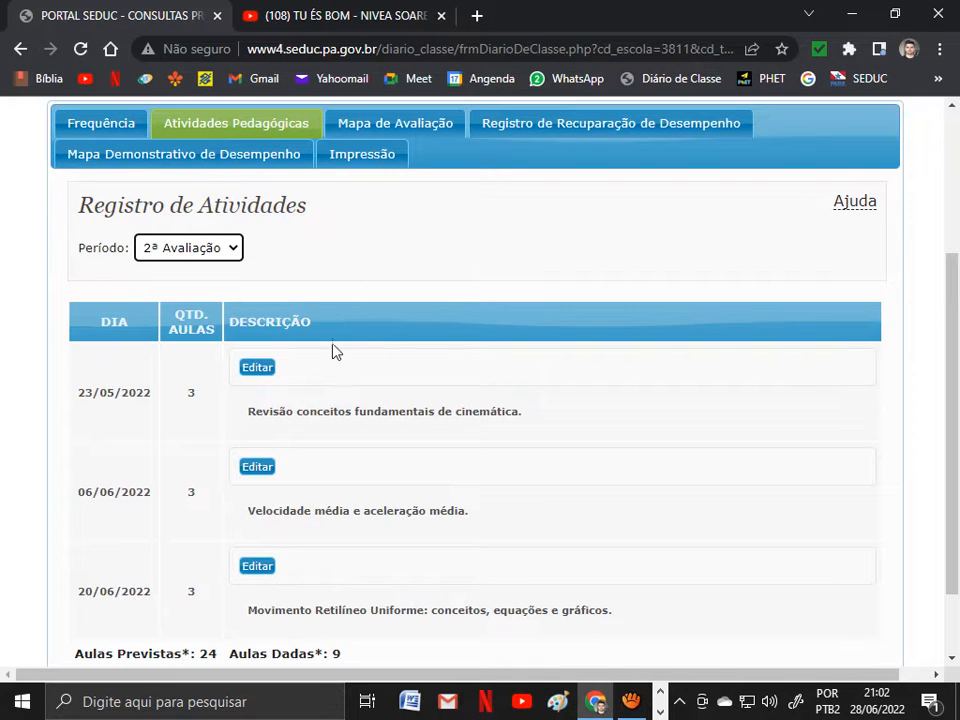
scroll(390, 470, down, 1)
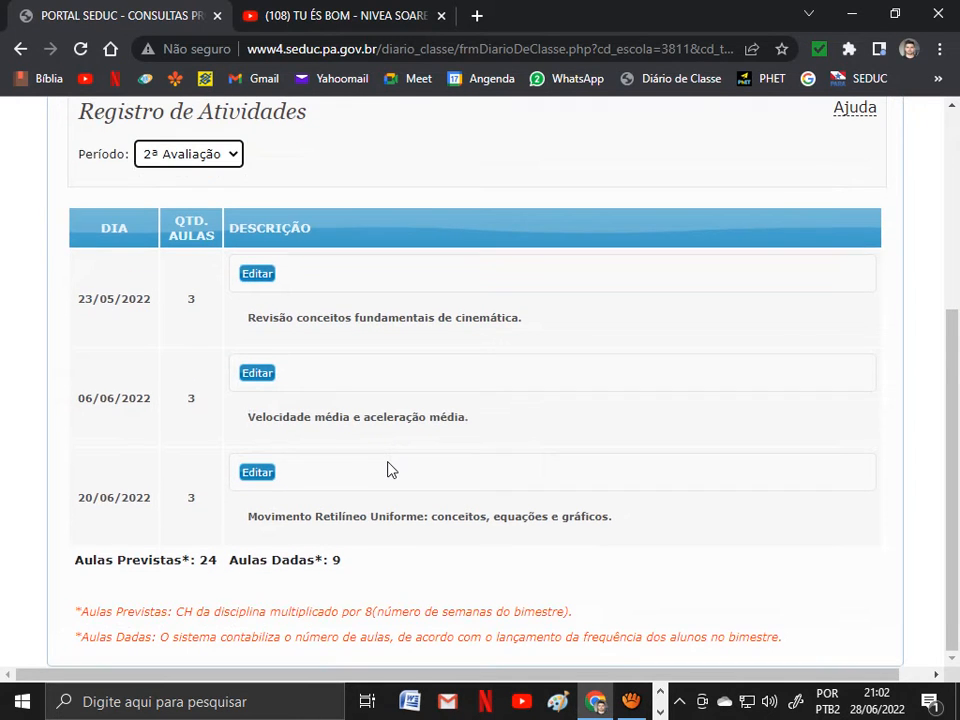
scroll(391, 470, up, 3)
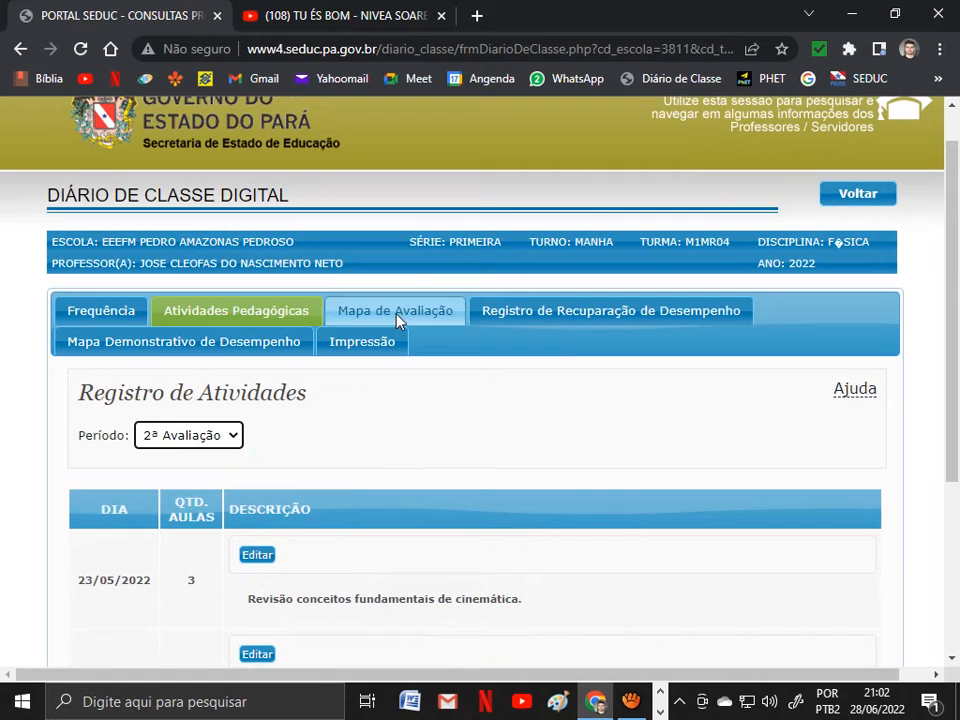
Open the Mapa de Avaliação for the 2ª Avaliação period and bring up the students' grade table
click(396, 320)
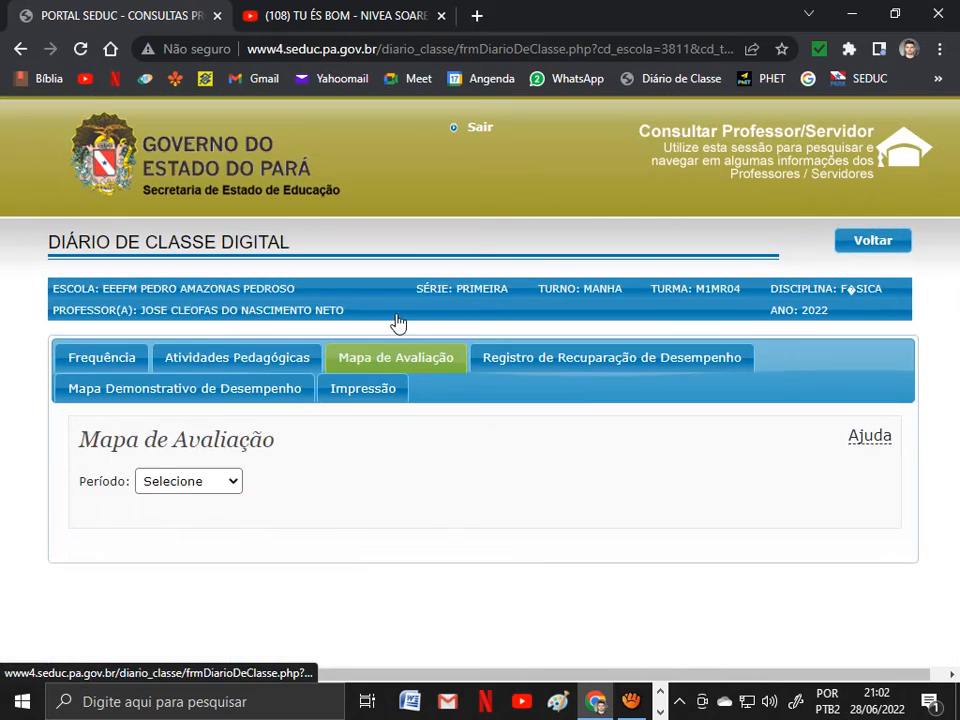
click(233, 484)
click(182, 537)
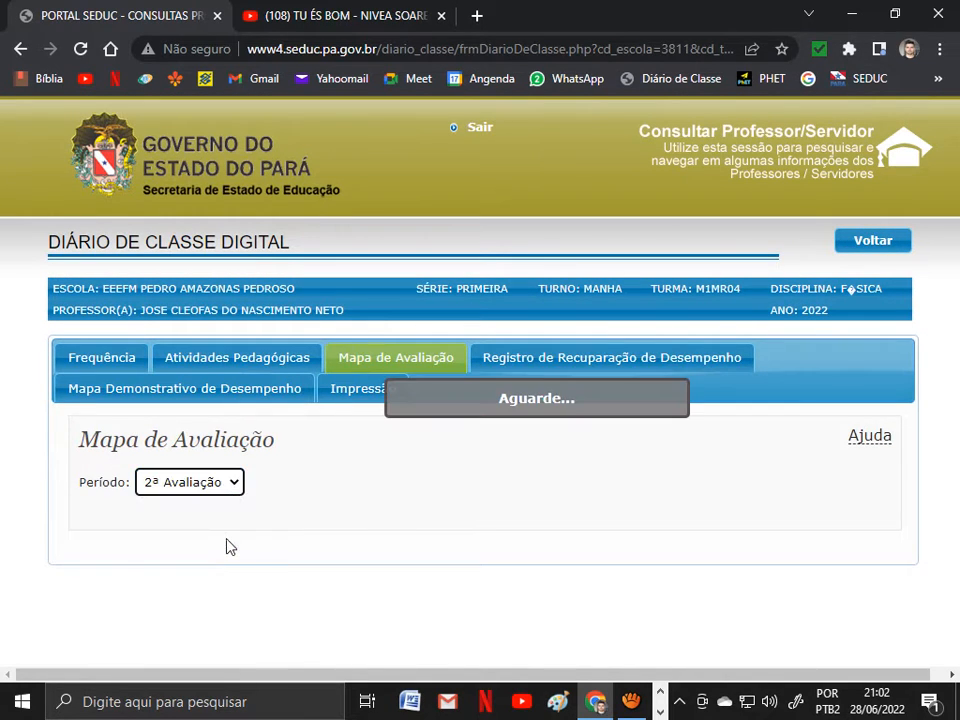
scroll(392, 503, down, 3)
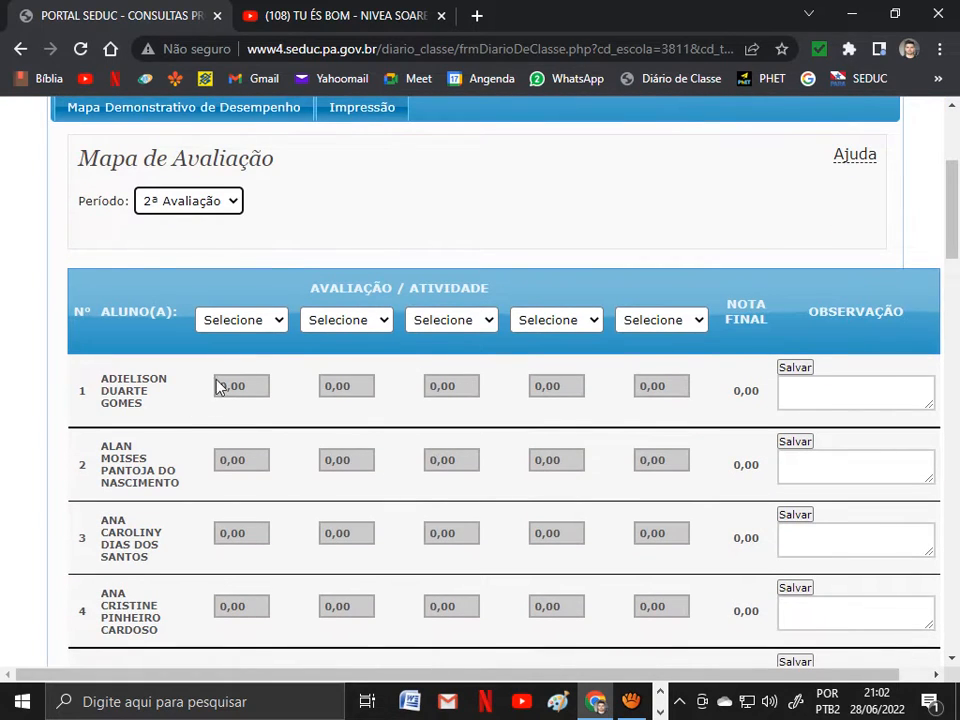
Set both the first and the second assessment columns of the grade table to Prova
click(281, 320)
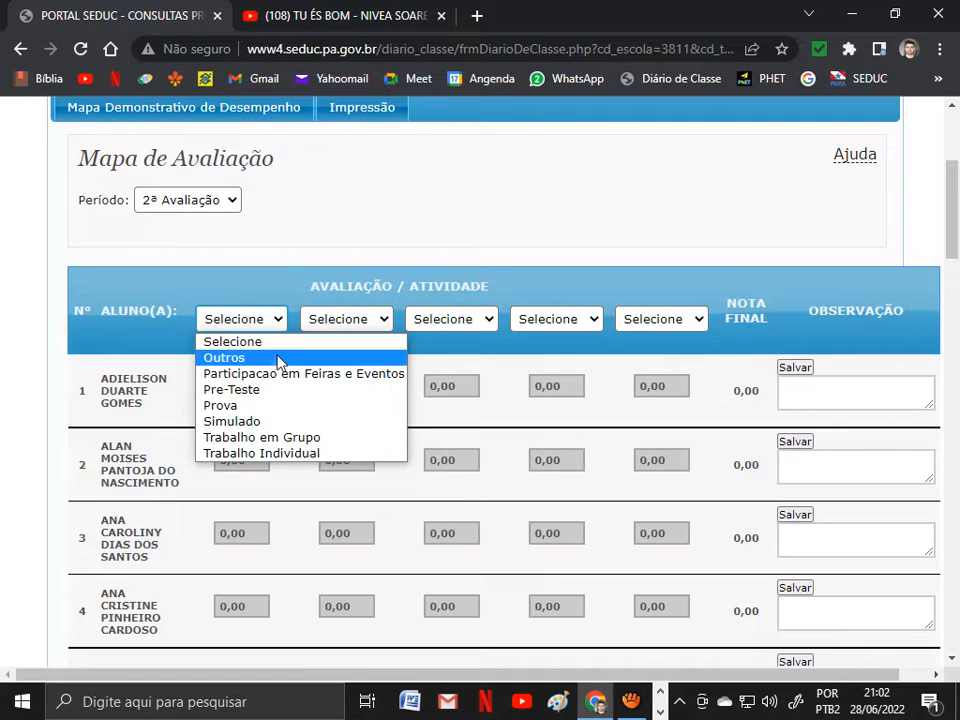
click(270, 405)
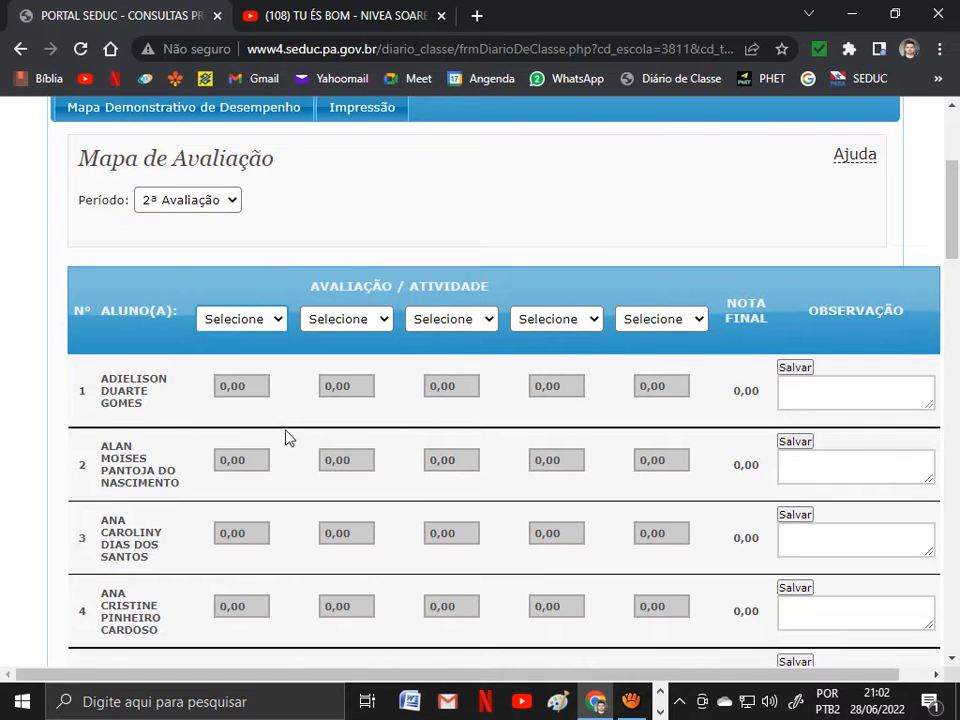
click(392, 320)
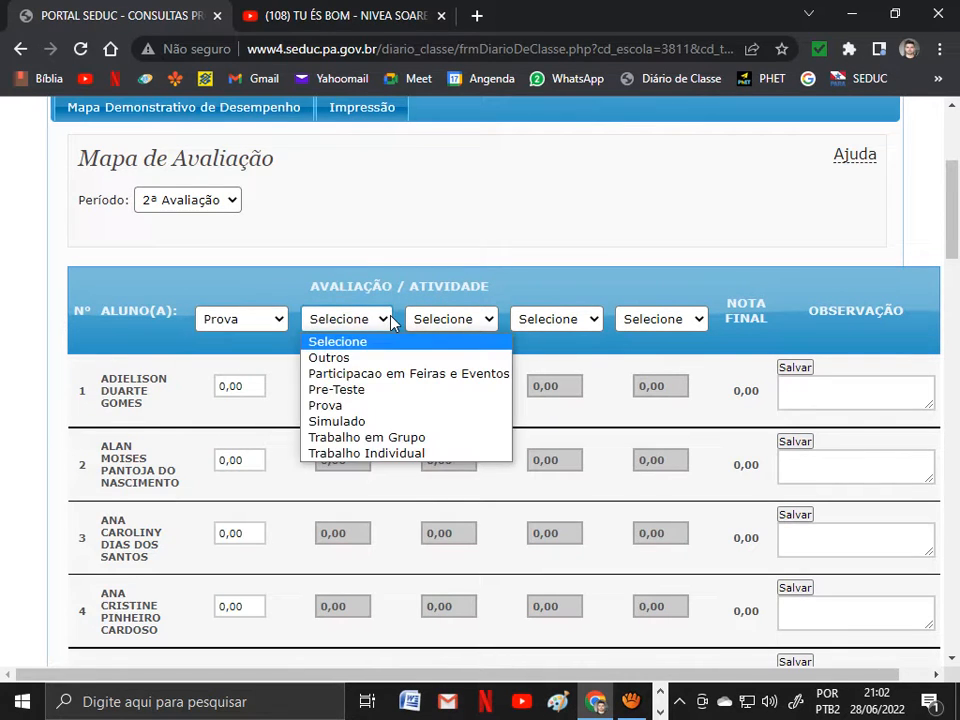
click(354, 405)
Change the second assessment column to Simulado, accepting the type change, and set the third column to Trabalho em Grupo
click(486, 322)
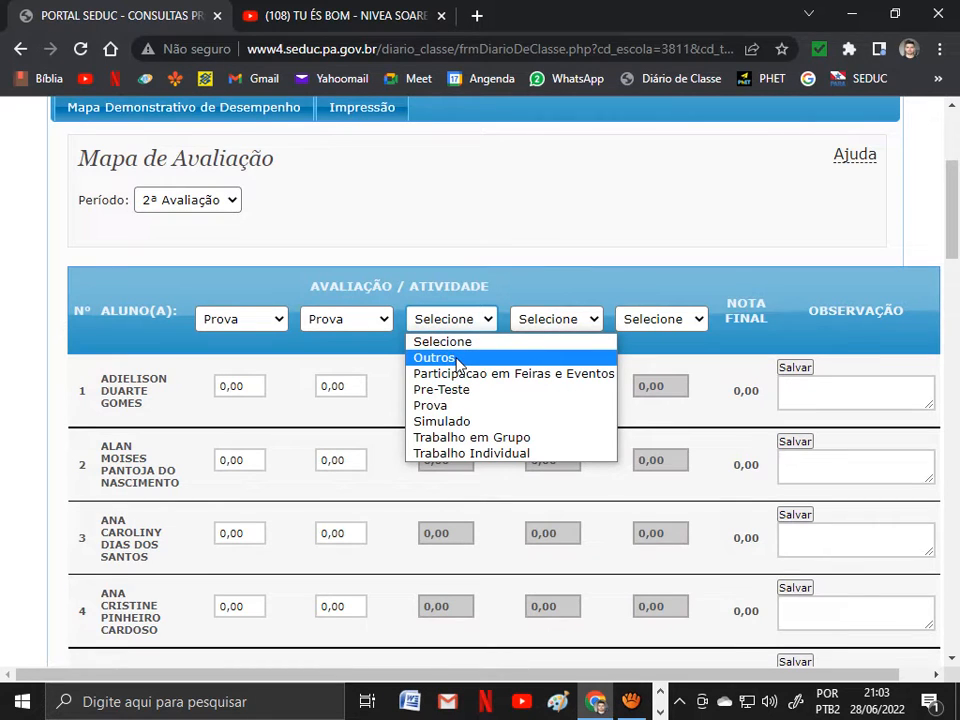
click(379, 330)
click(384, 326)
click(384, 326)
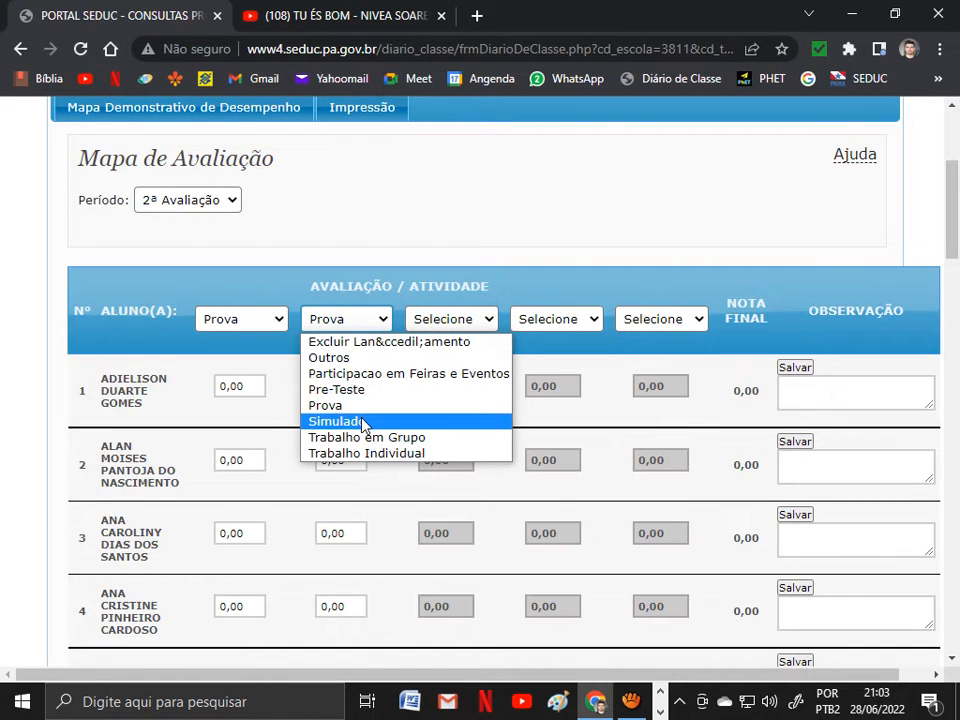
click(363, 422)
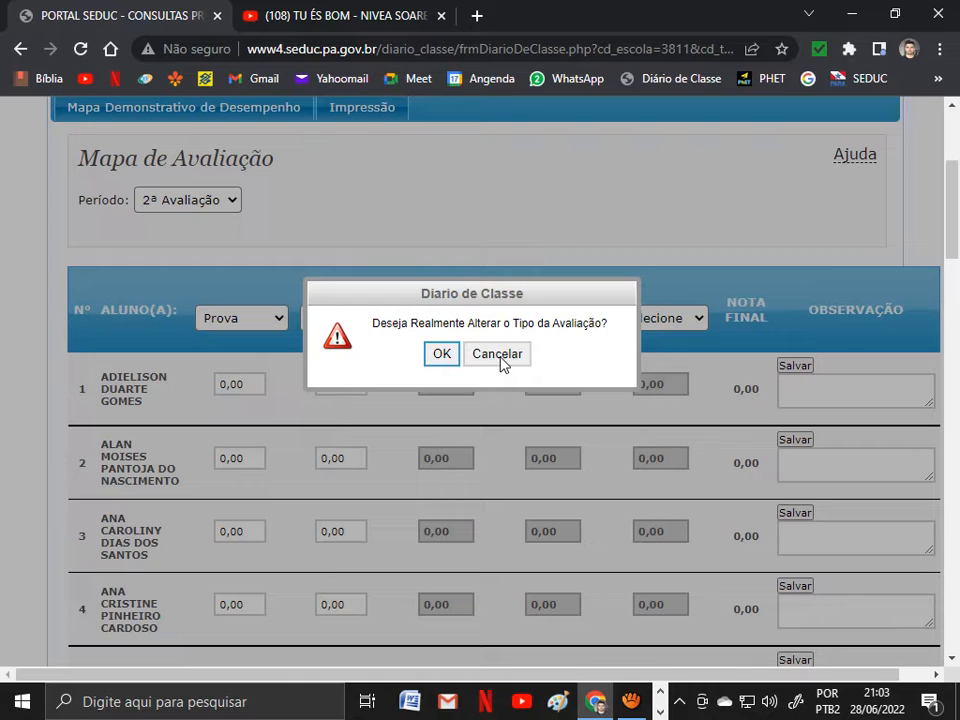
click(440, 355)
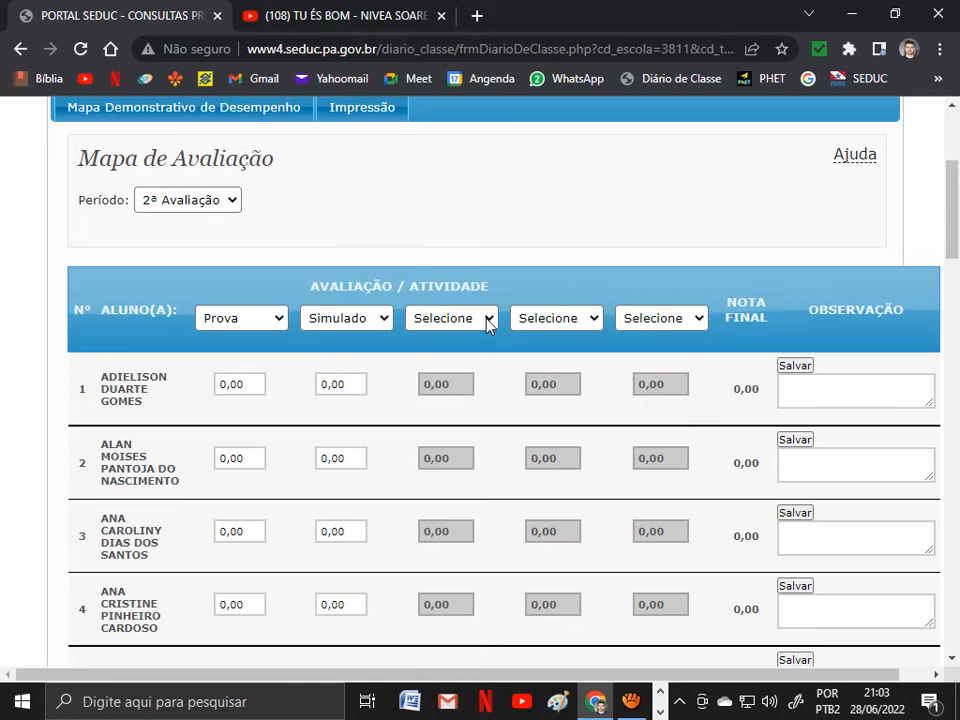
click(487, 321)
click(487, 437)
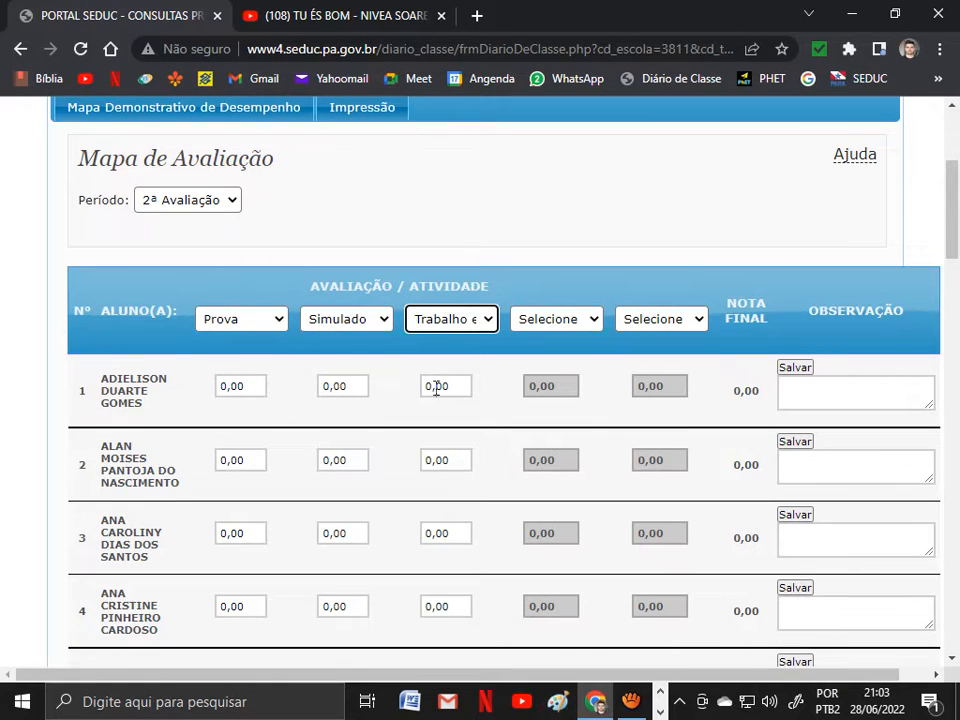
Enter the first student's grades: 4 for Prova, 4 for Simulado and 2 for Trabalho em Grupo
click(253, 386)
text(4)
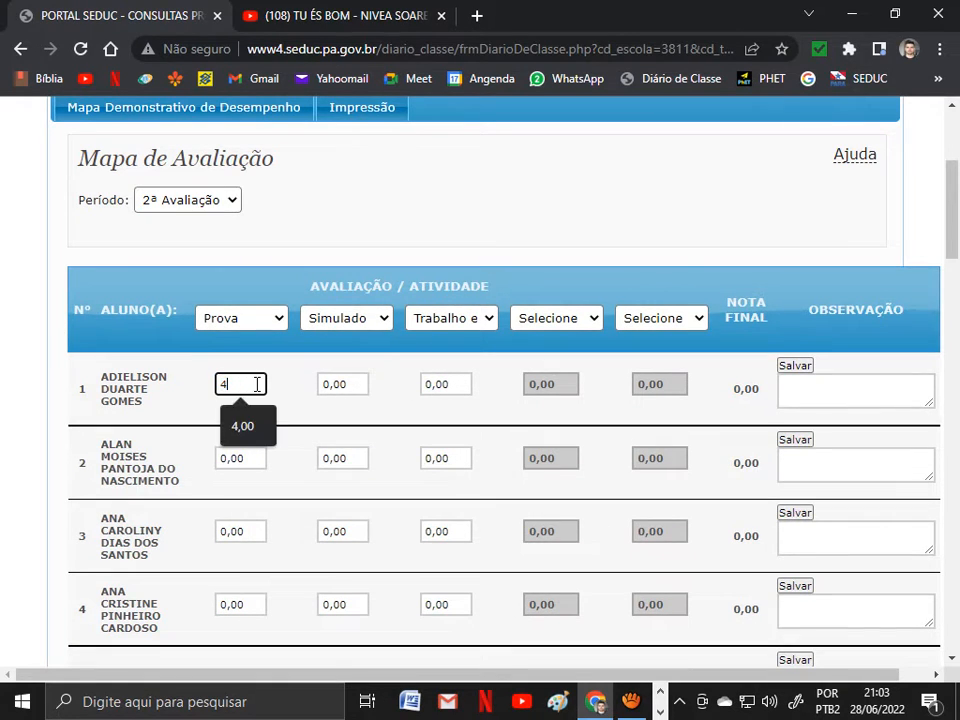
click(351, 387)
text(4)
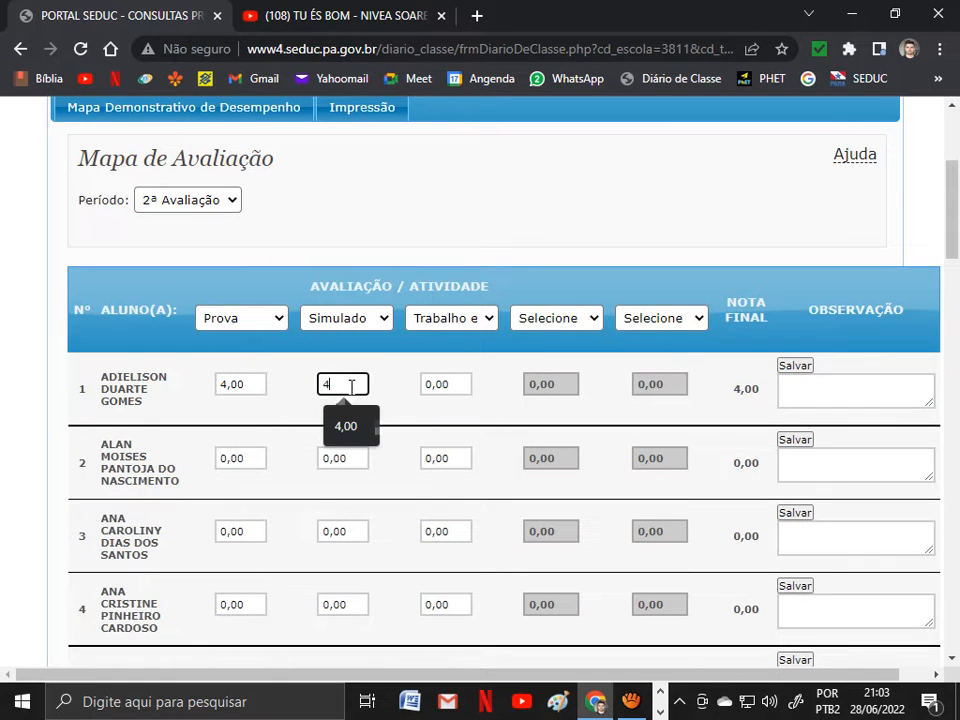
click(453, 387)
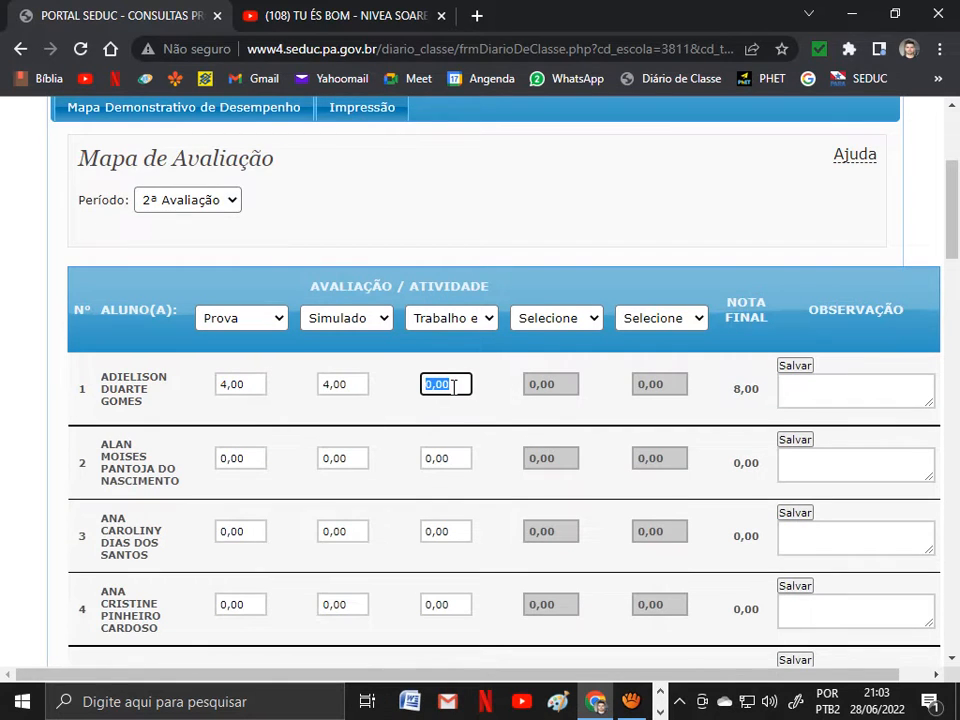
text(2)
click(724, 416)
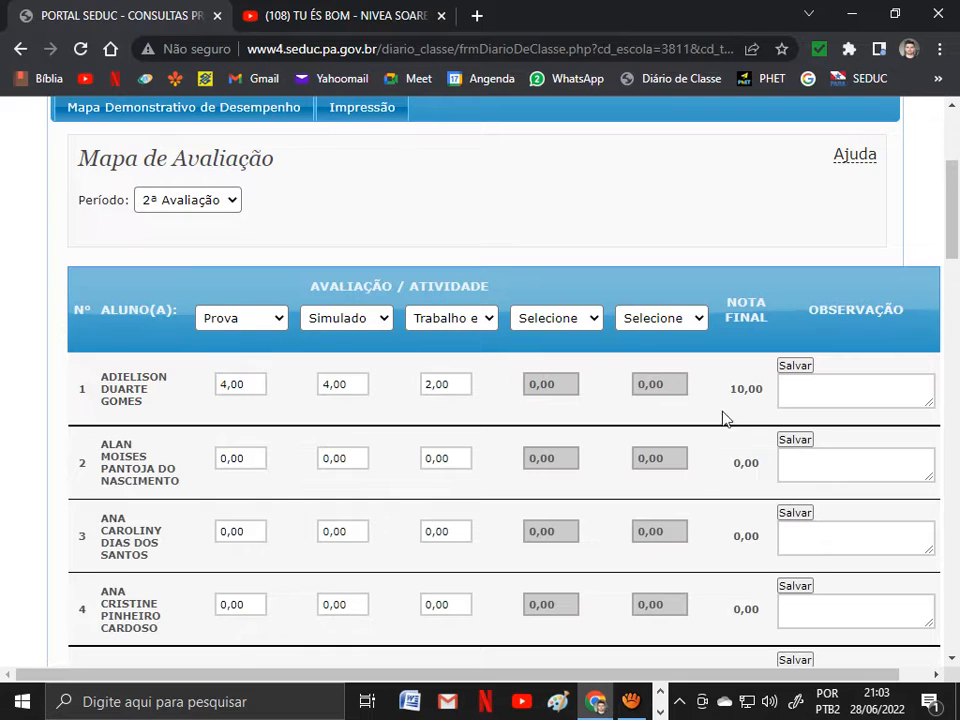
Clear the first student's grades for Trabalho em Grupo, Simulado and Prova
click(450, 383)
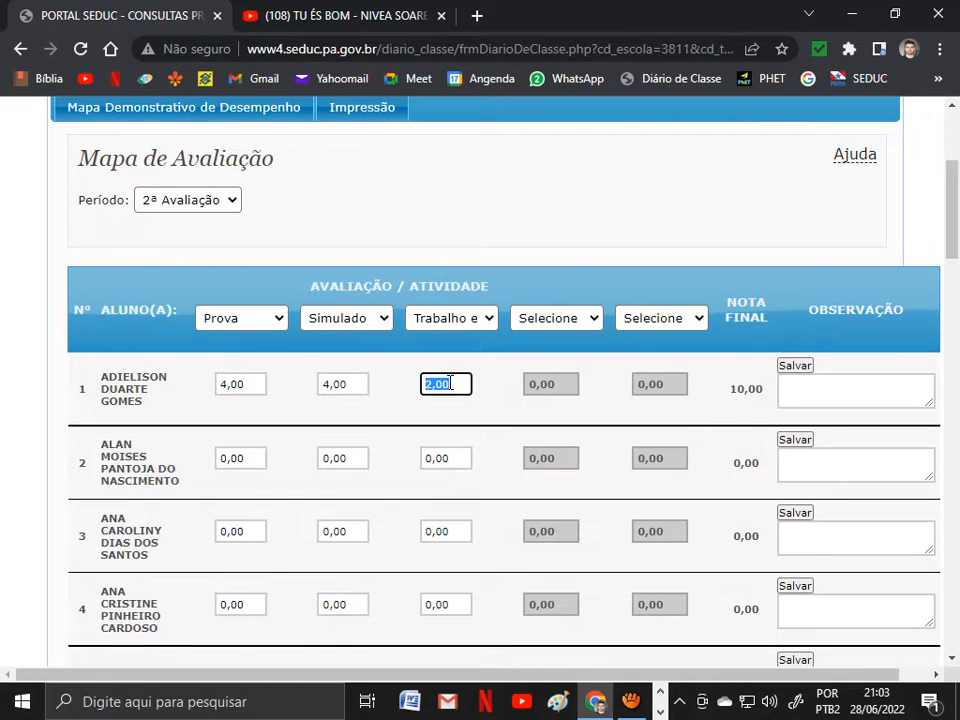
key(BackSpace)
click(344, 384)
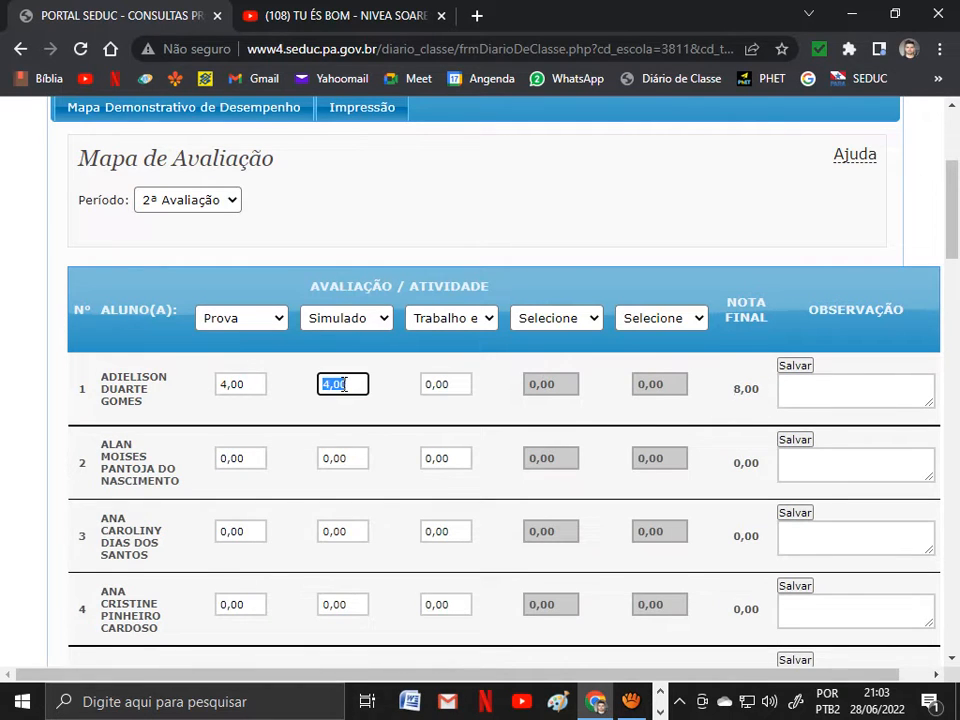
key(BackSpace)
click(235, 392)
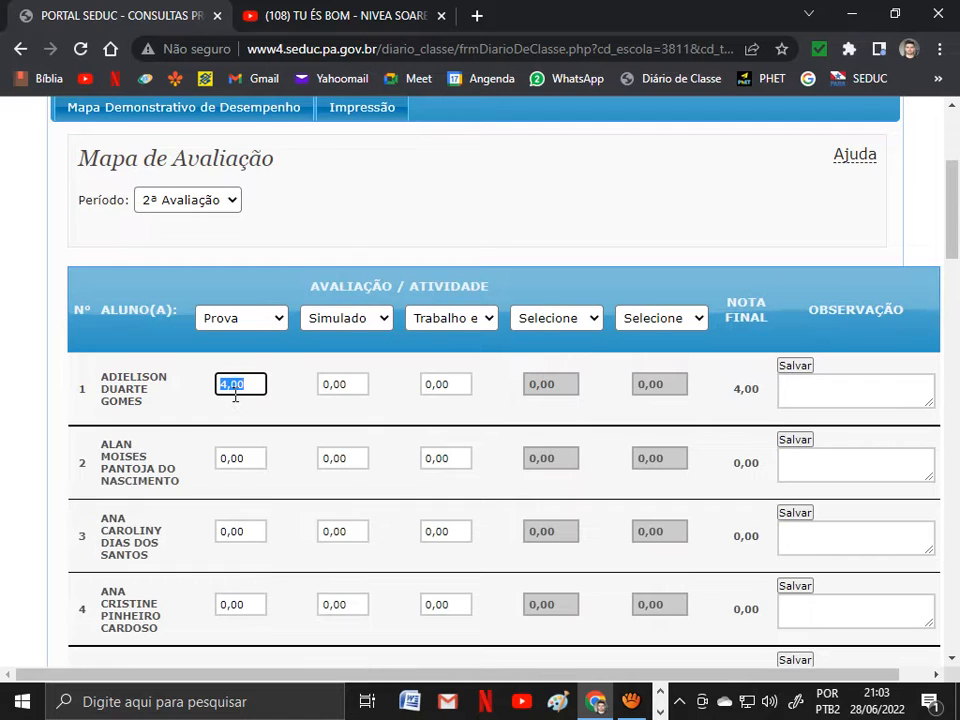
key(BackSpace)
click(506, 424)
Delete the Trabalho em Grupo, Simulado and Prova assessment entries from the grade table, accepting each deletion
click(486, 329)
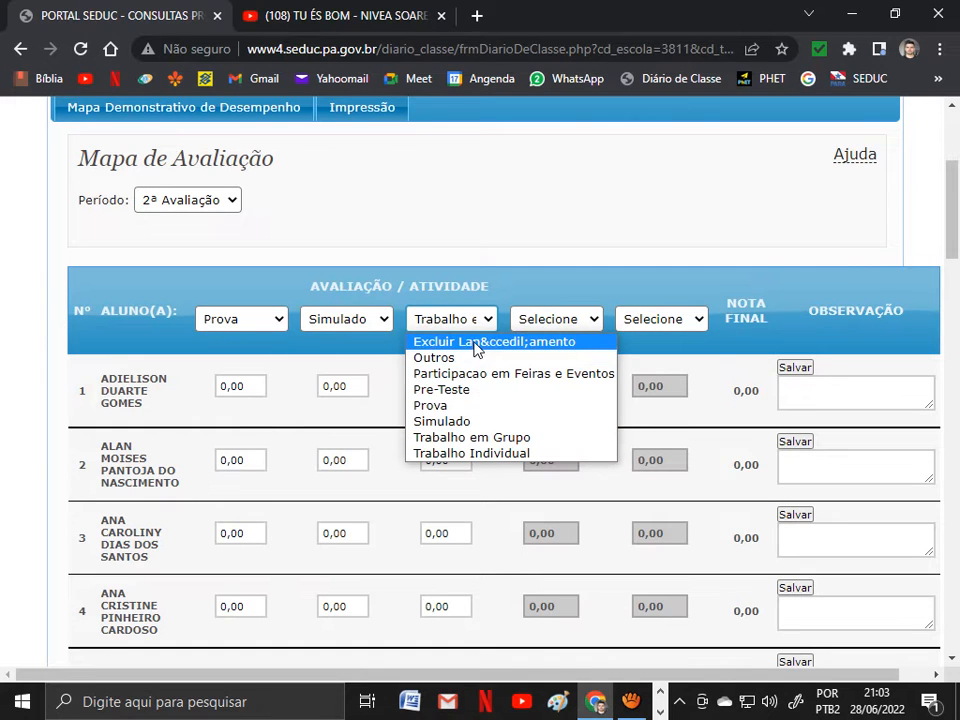
click(478, 343)
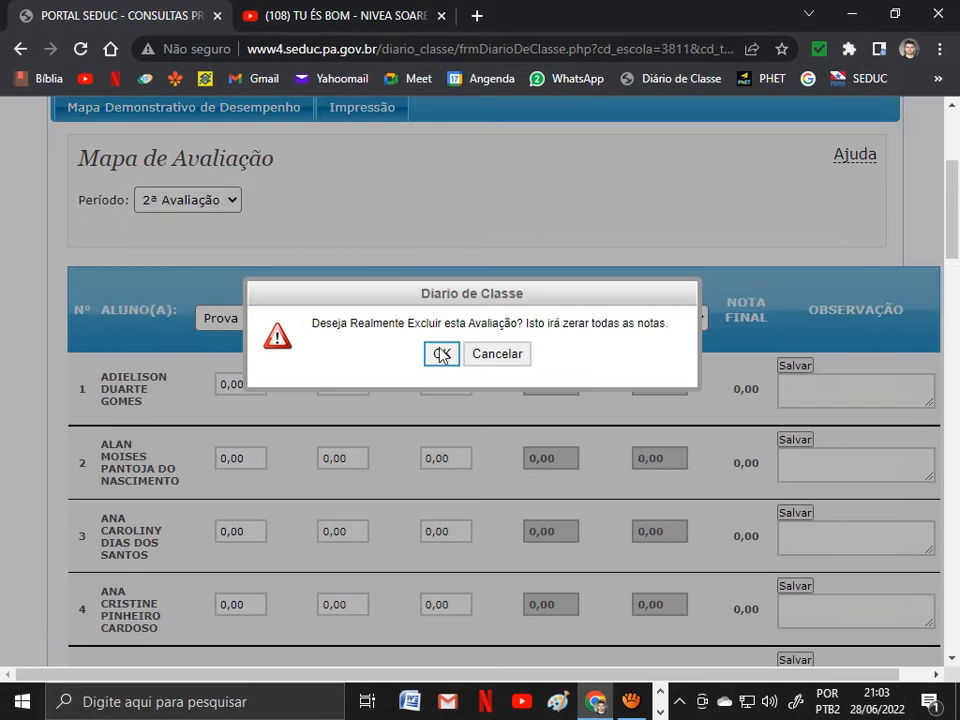
click(440, 353)
click(392, 322)
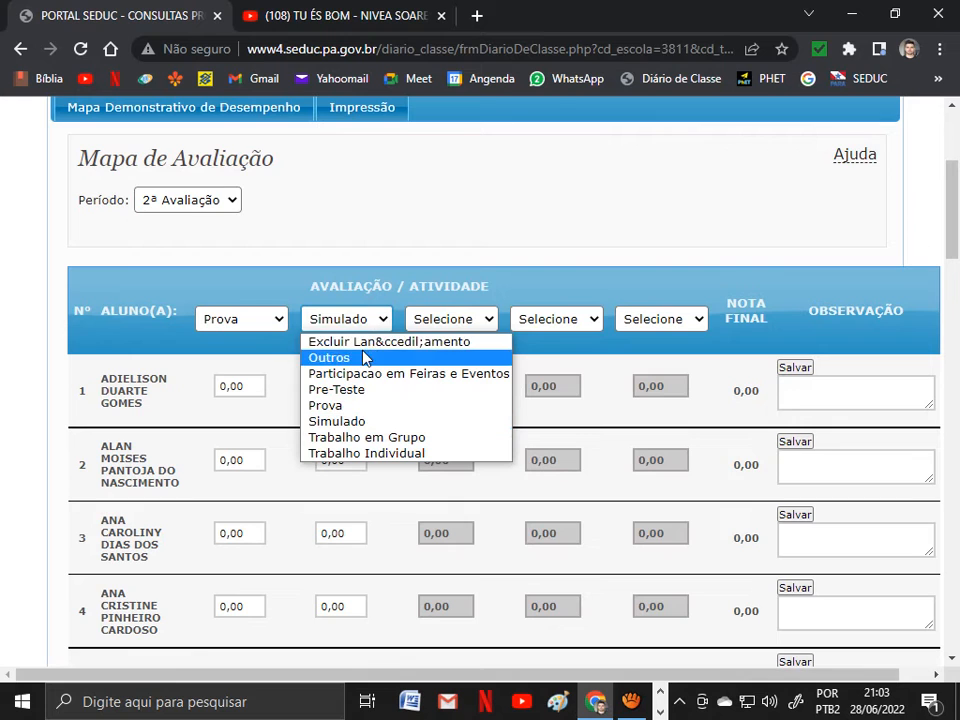
click(366, 338)
click(440, 354)
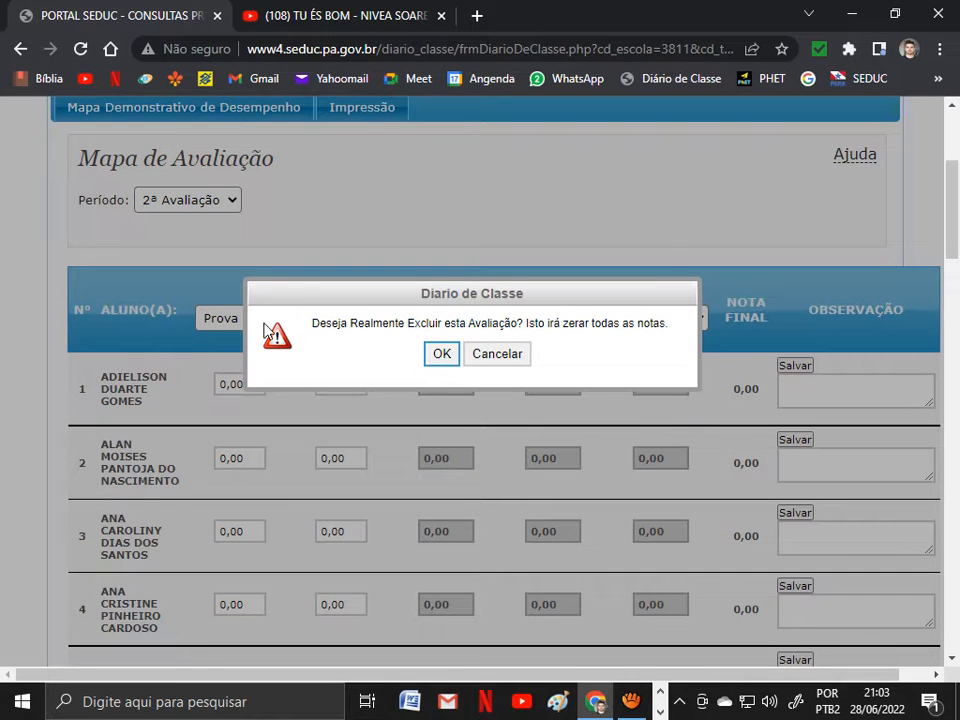
click(281, 319)
click(281, 343)
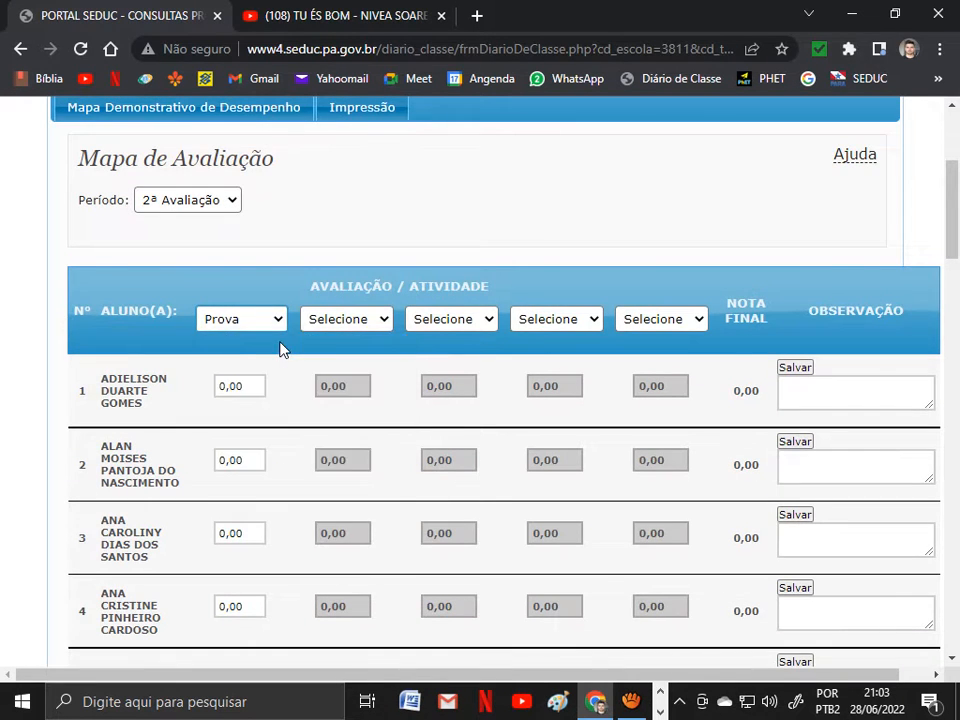
click(443, 358)
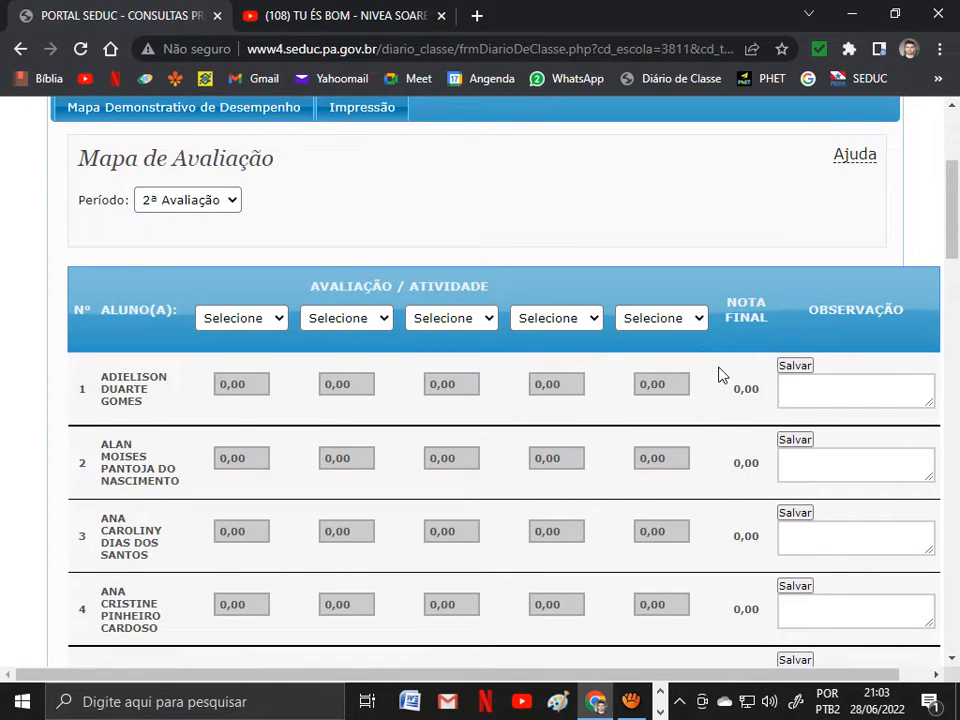
Examine the students' final grade and observation columns, placing the cursor in the first student's observation field
scroll(731, 393, down, 2)
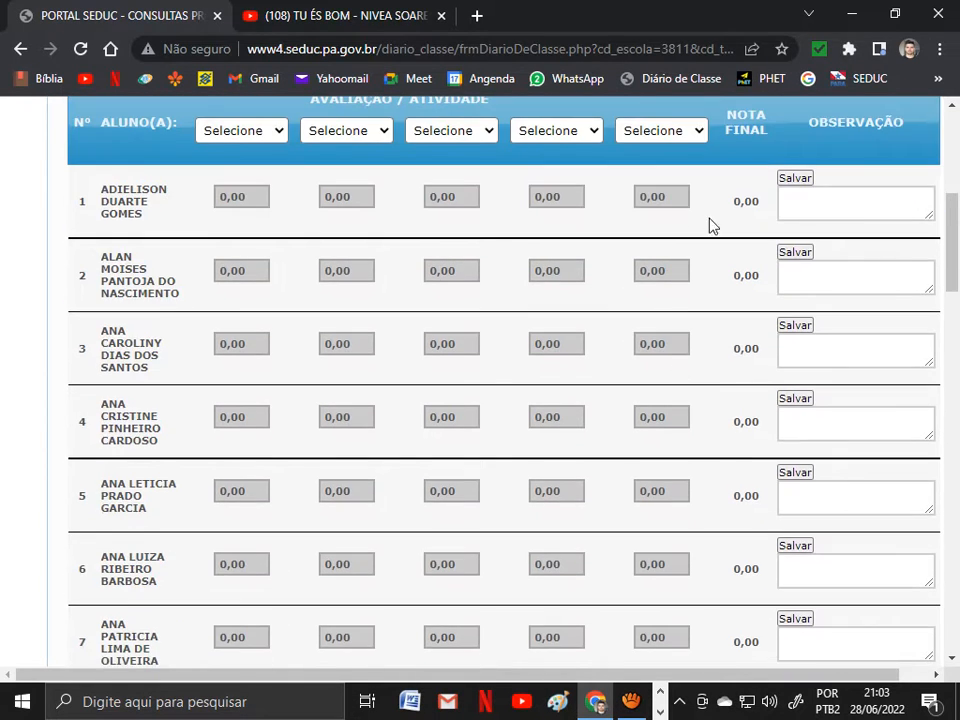
scroll(760, 465, up, 2)
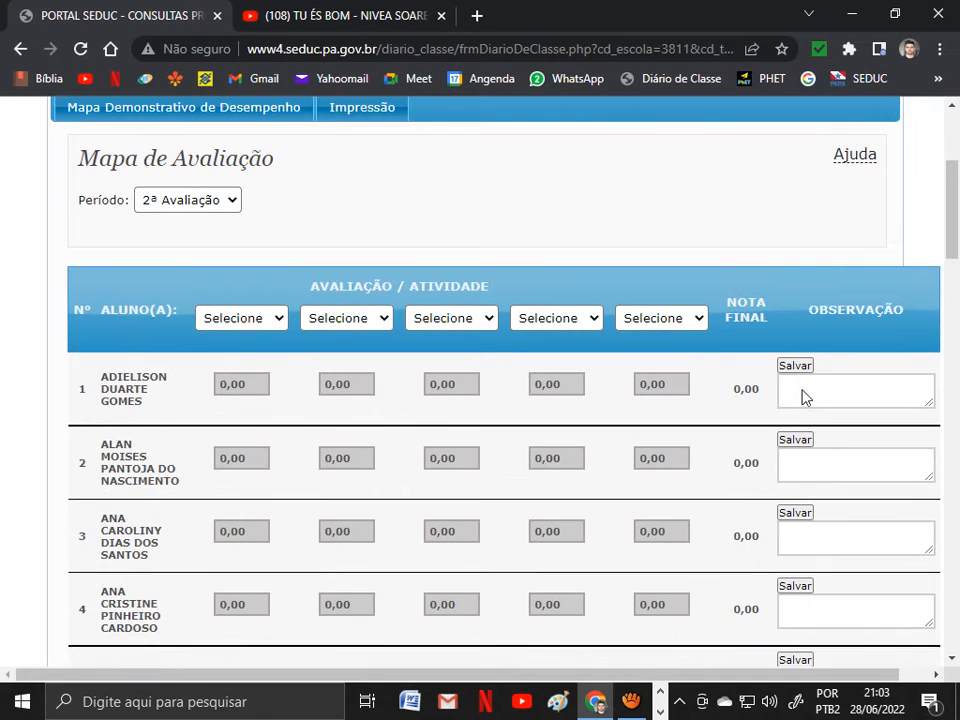
click(806, 391)
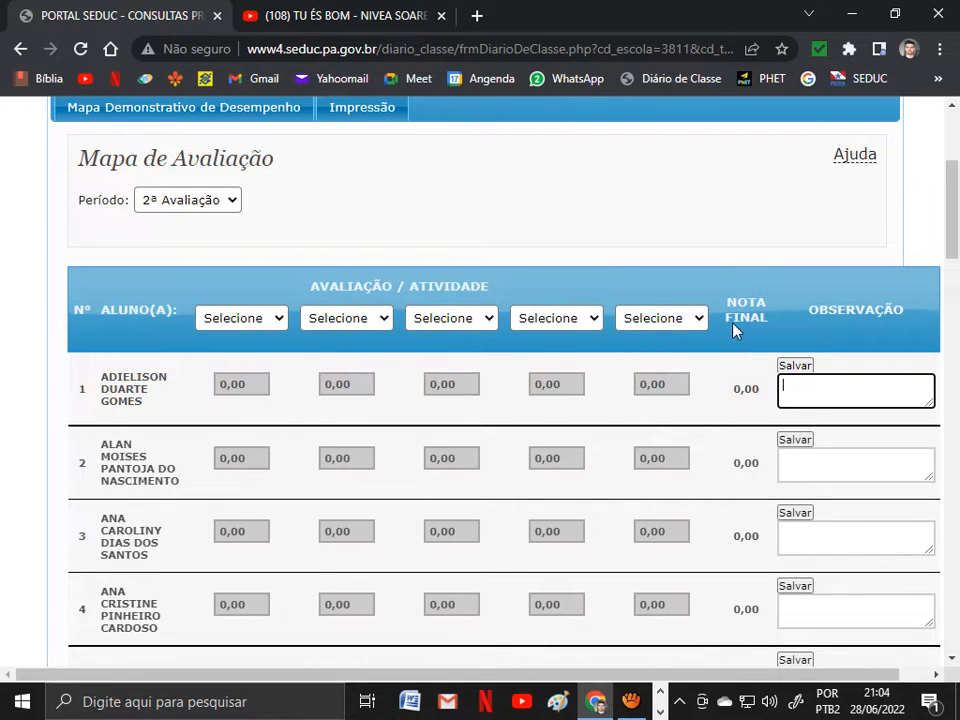
Open the Registro de Recuperação de Desempenho and set its assessment to Recuperação Parcial
scroll(735, 330, up, 3)
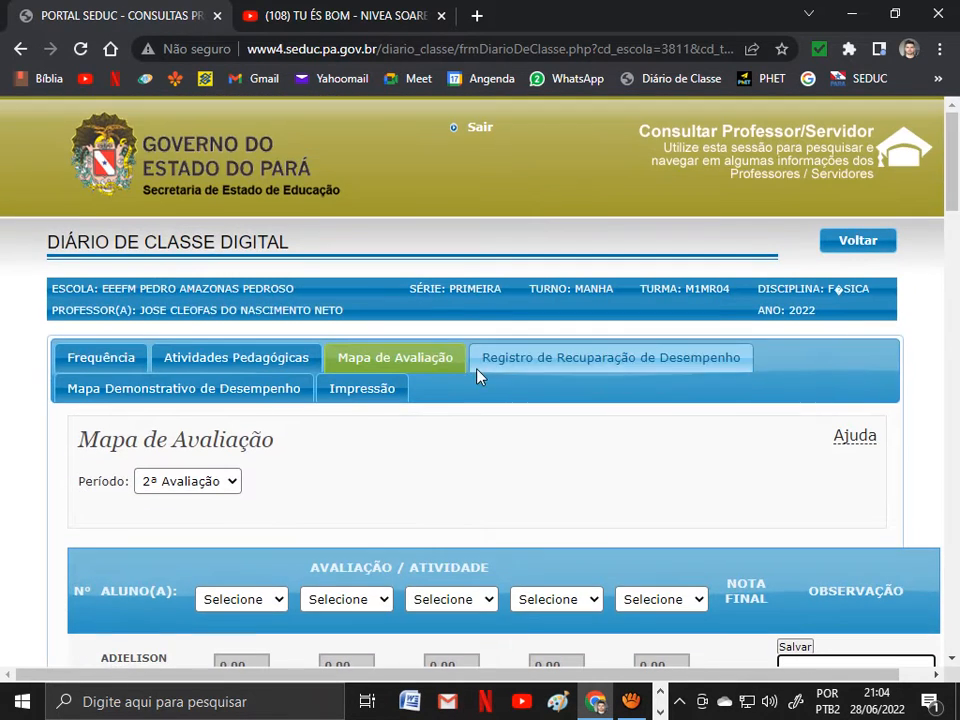
click(508, 367)
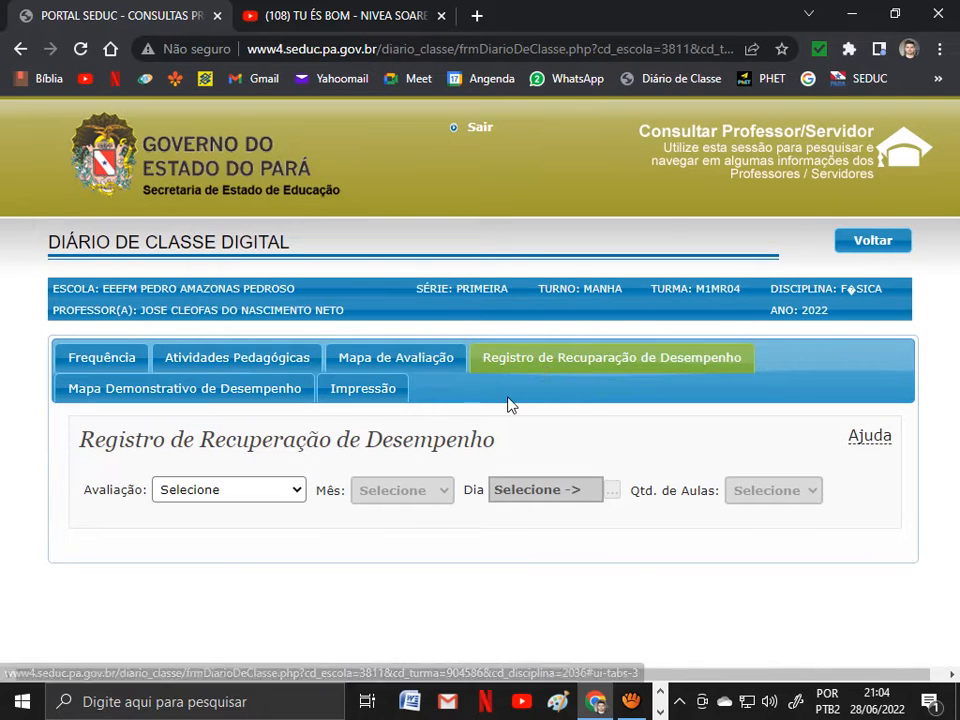
click(298, 495)
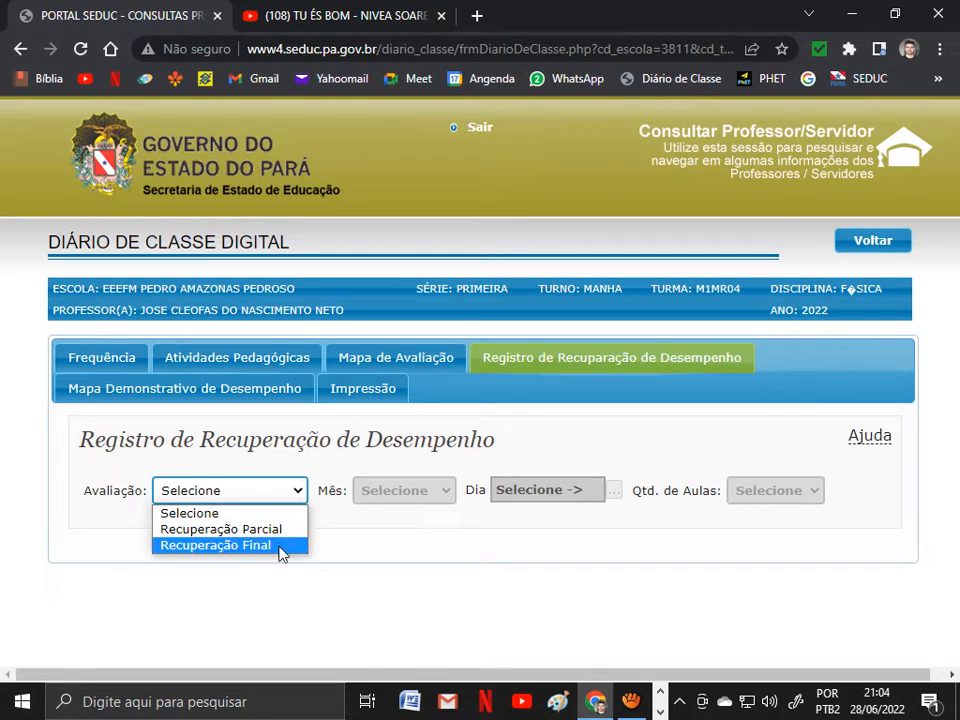
click(280, 531)
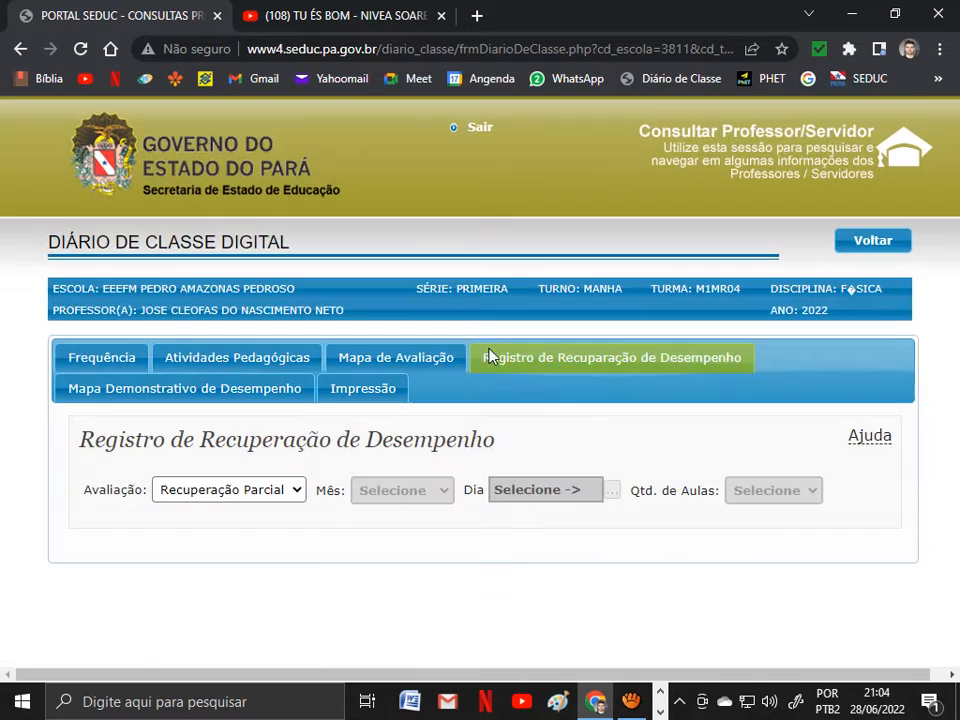
click(490, 356)
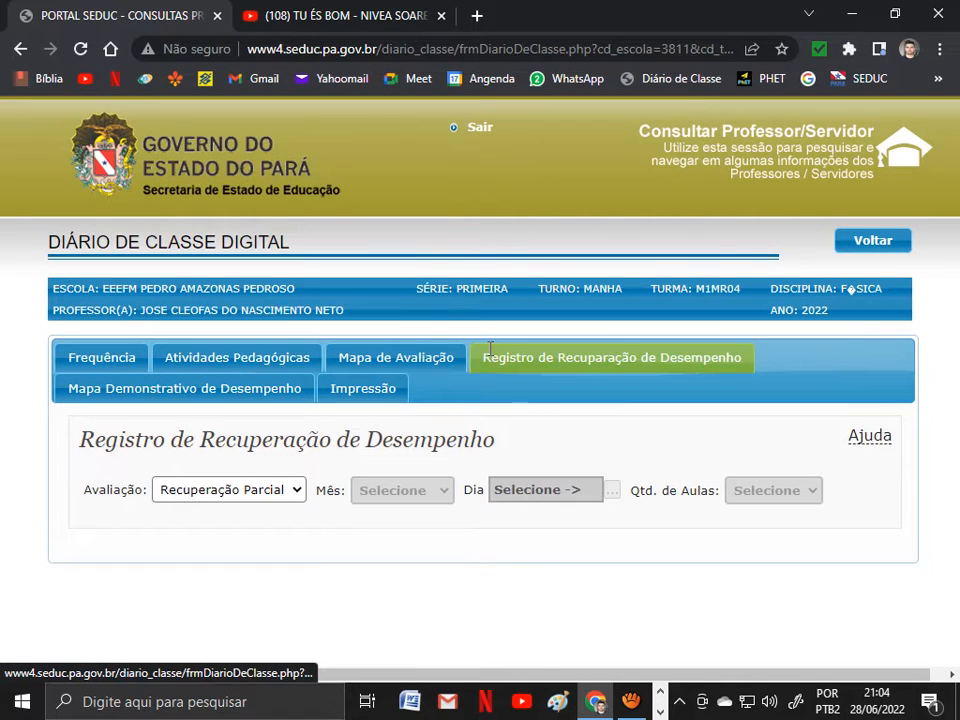
Display the Mapa Demonstrativo de Desempenho with the Sem Peso calculation type and look over the students' grades and attendance
click(208, 393)
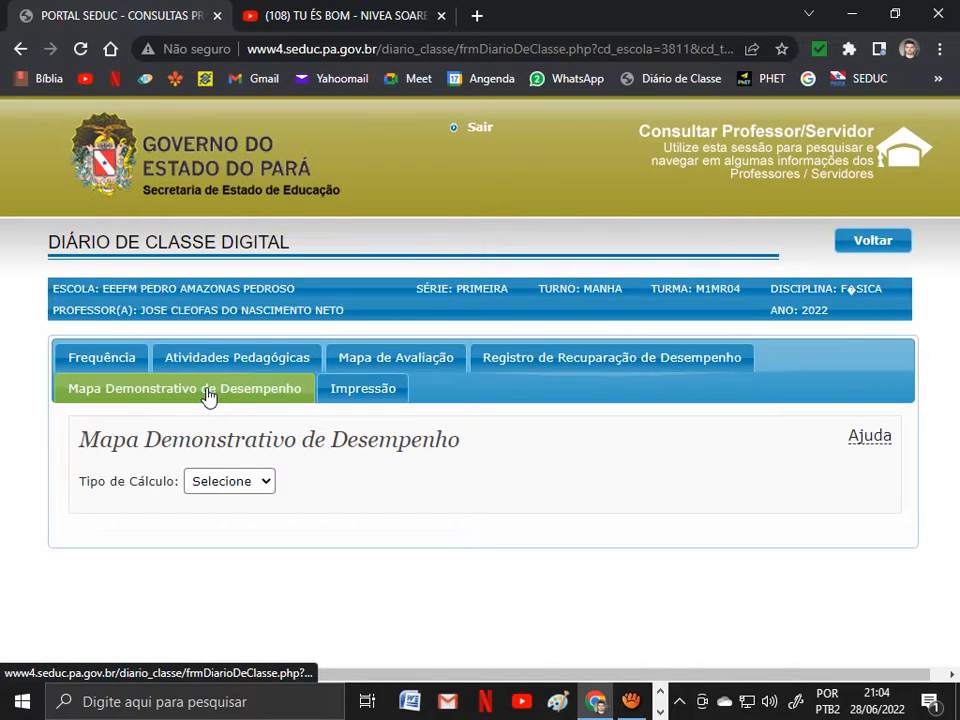
click(265, 481)
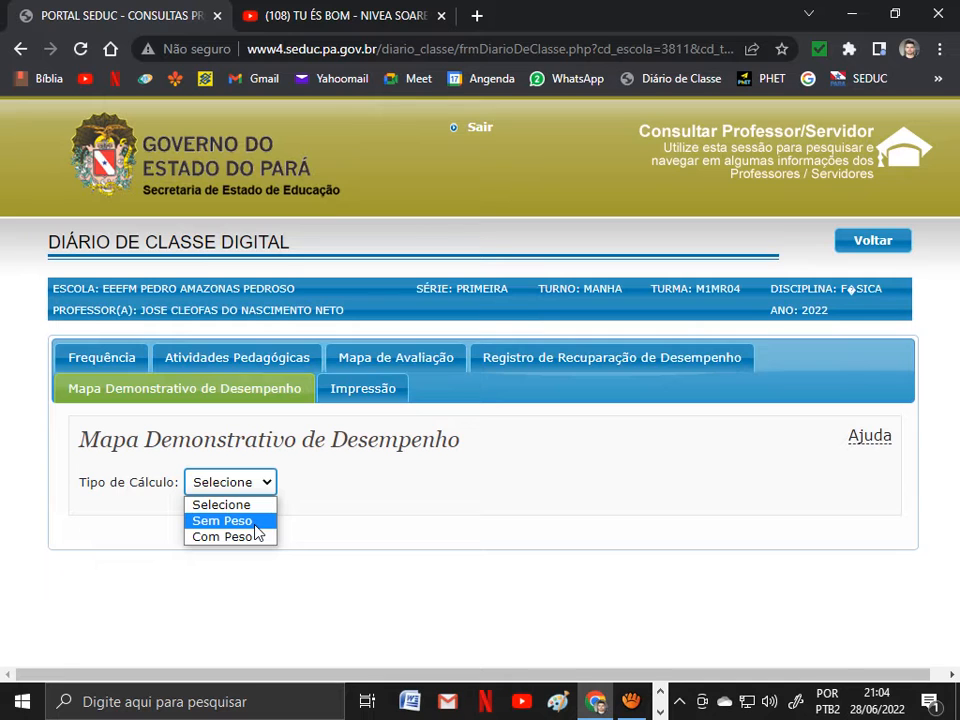
click(255, 528)
scroll(467, 480, down, 4)
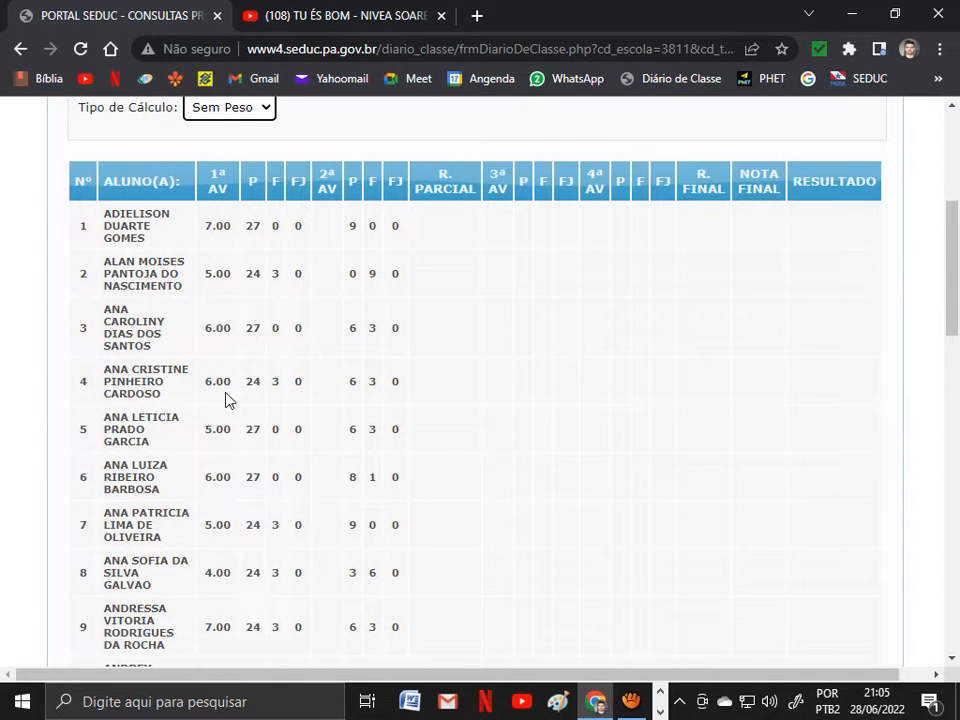
scroll(227, 515, up, 3)
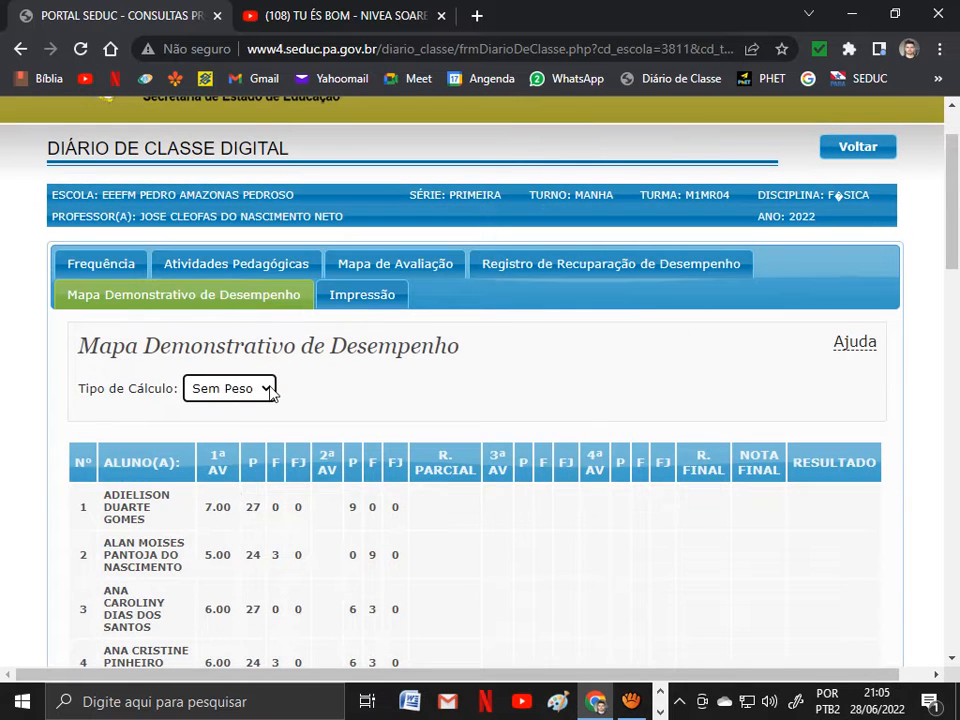
scroll(246, 500, down, 2)
scroll(249, 460, up, 1)
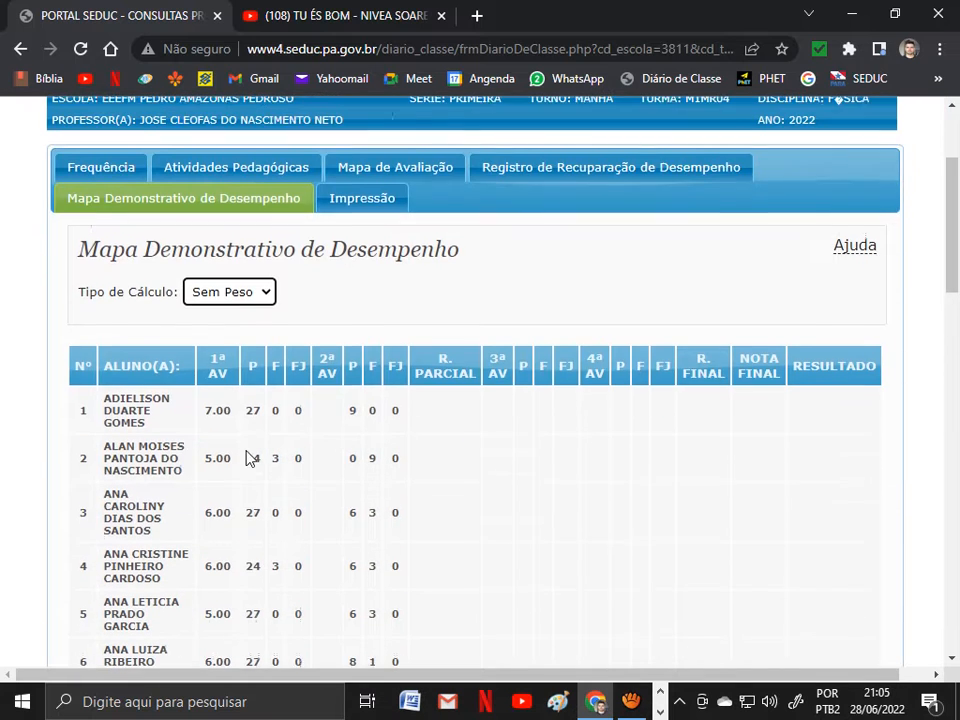
View the performance map with the Com Peso calculation type, and return it to Sem Peso
click(262, 298)
click(215, 349)
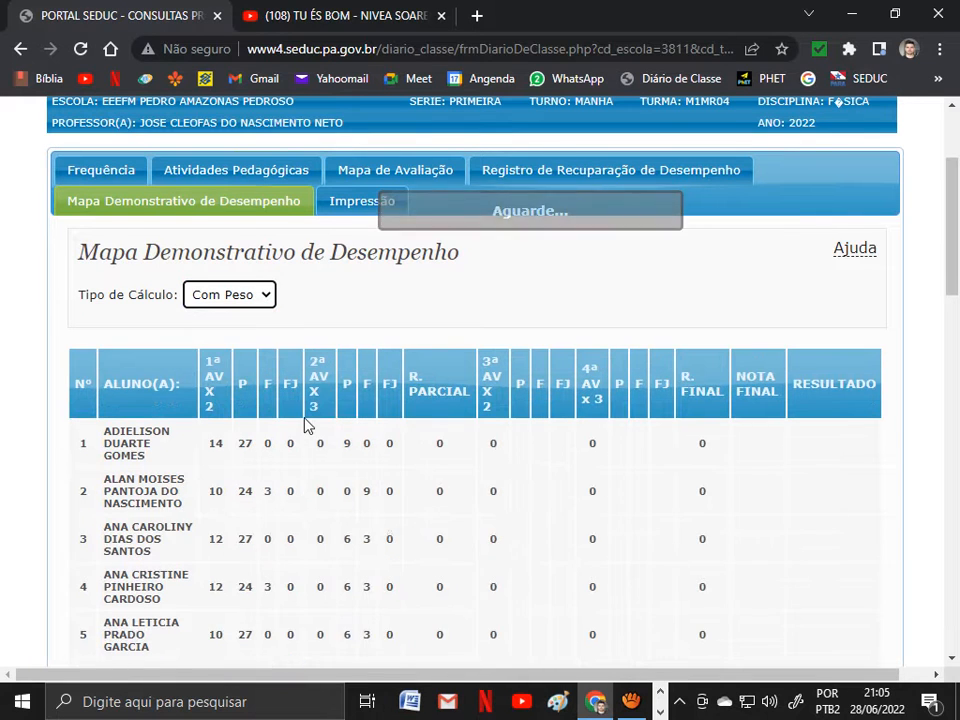
scroll(216, 356, down, 2)
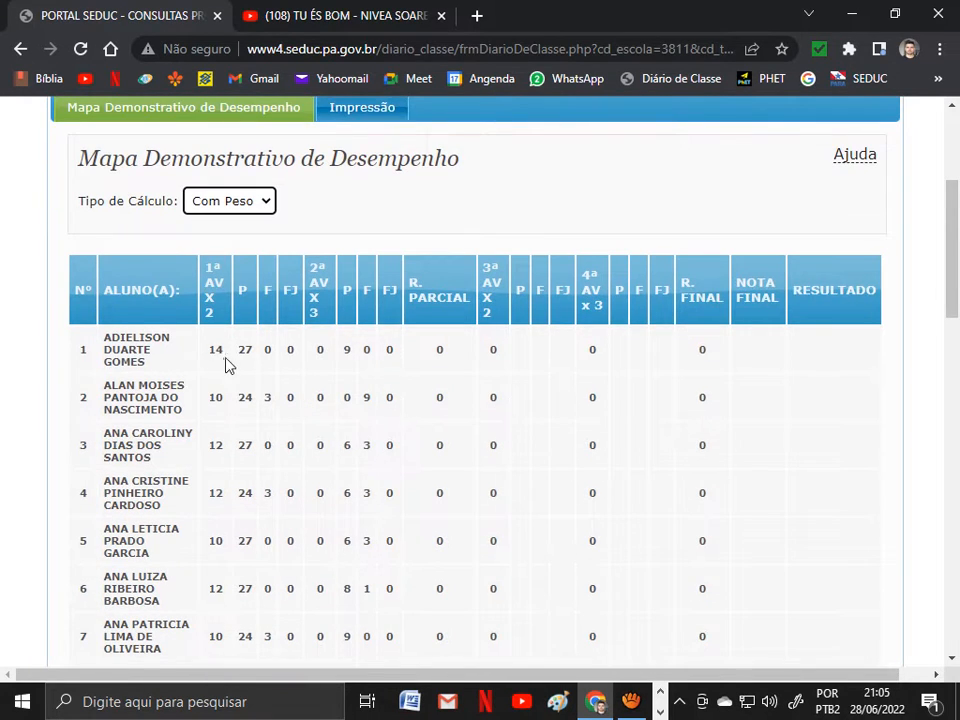
scroll(461, 259, up, 2)
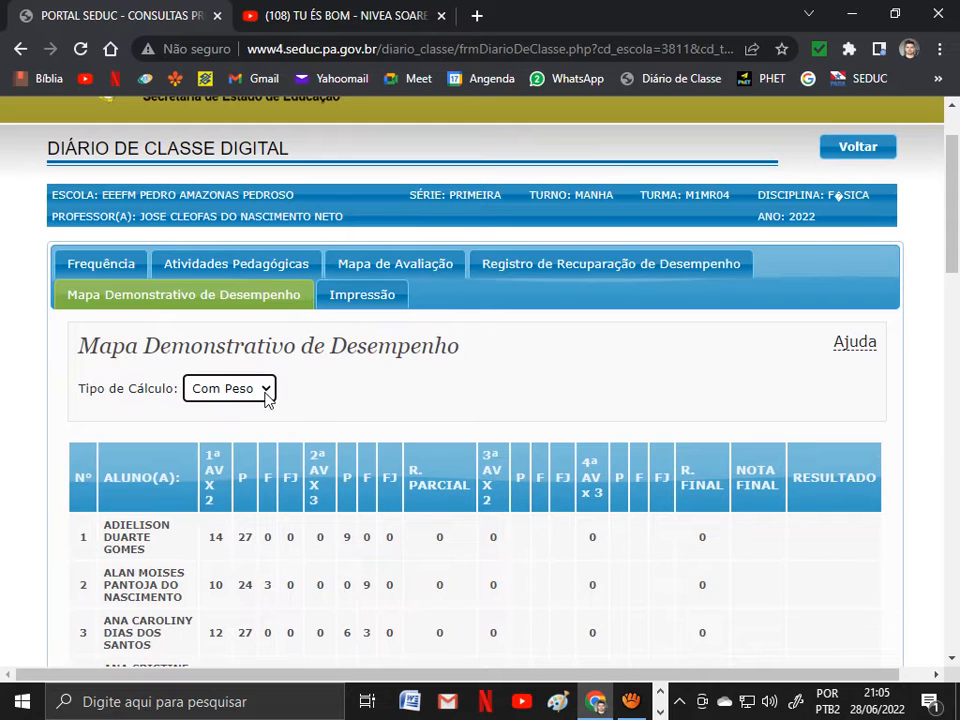
click(264, 390)
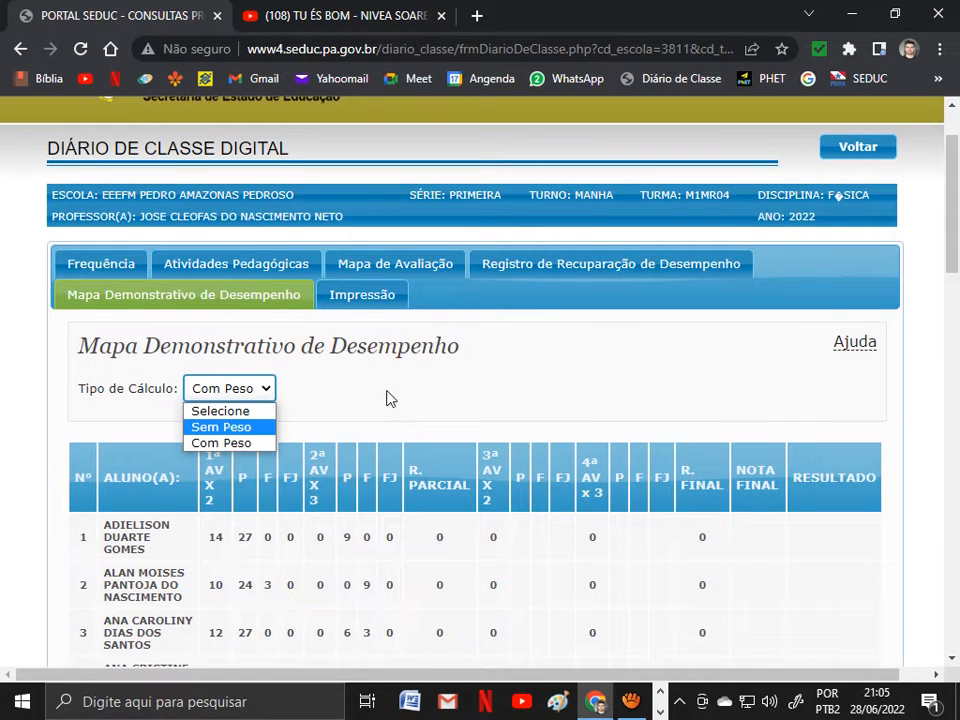
click(240, 427)
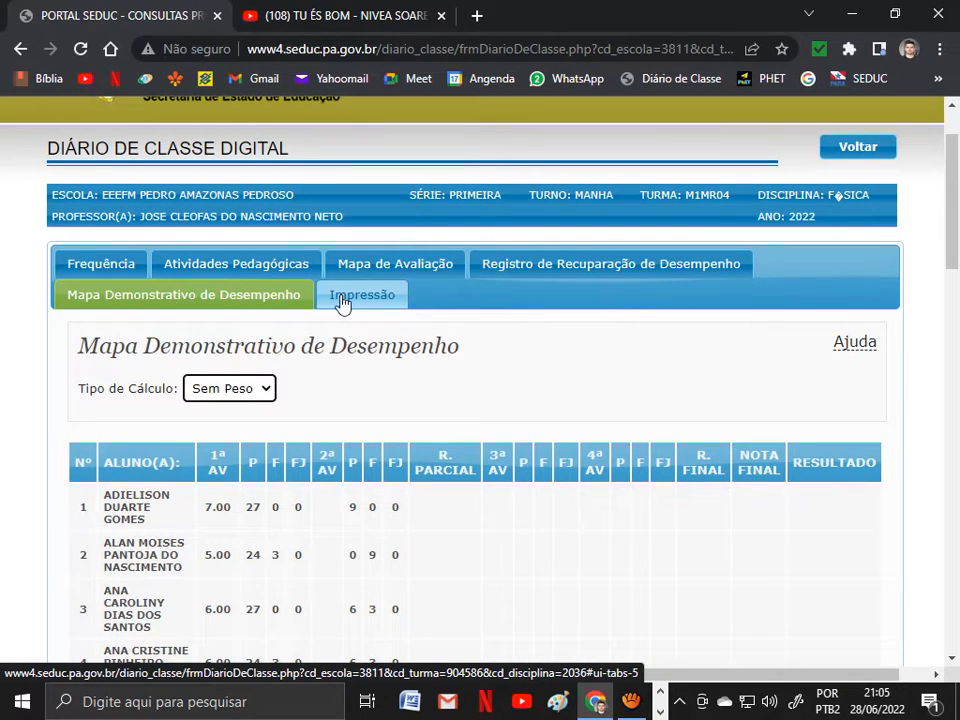
Generate the class diary's print file for the 1º Bimestre period
click(341, 300)
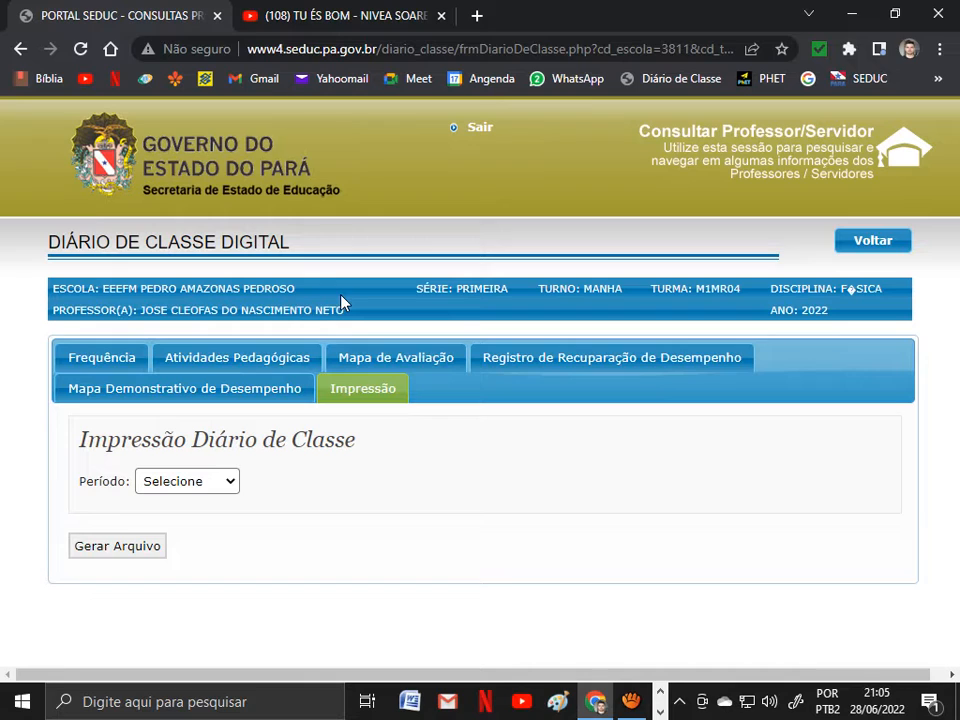
click(226, 482)
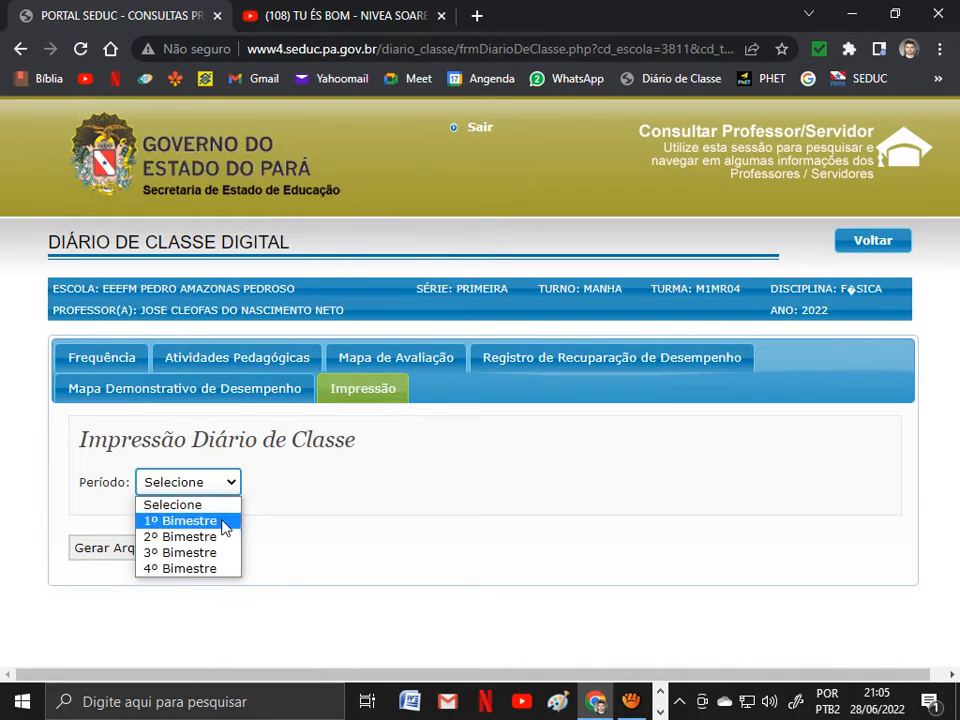
click(226, 527)
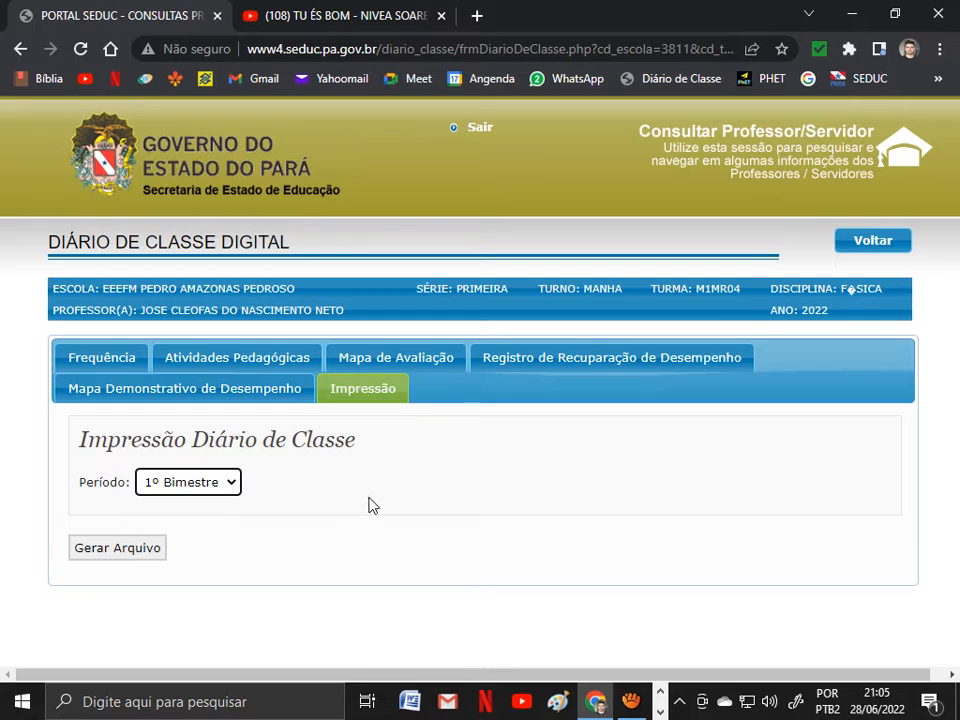
click(152, 555)
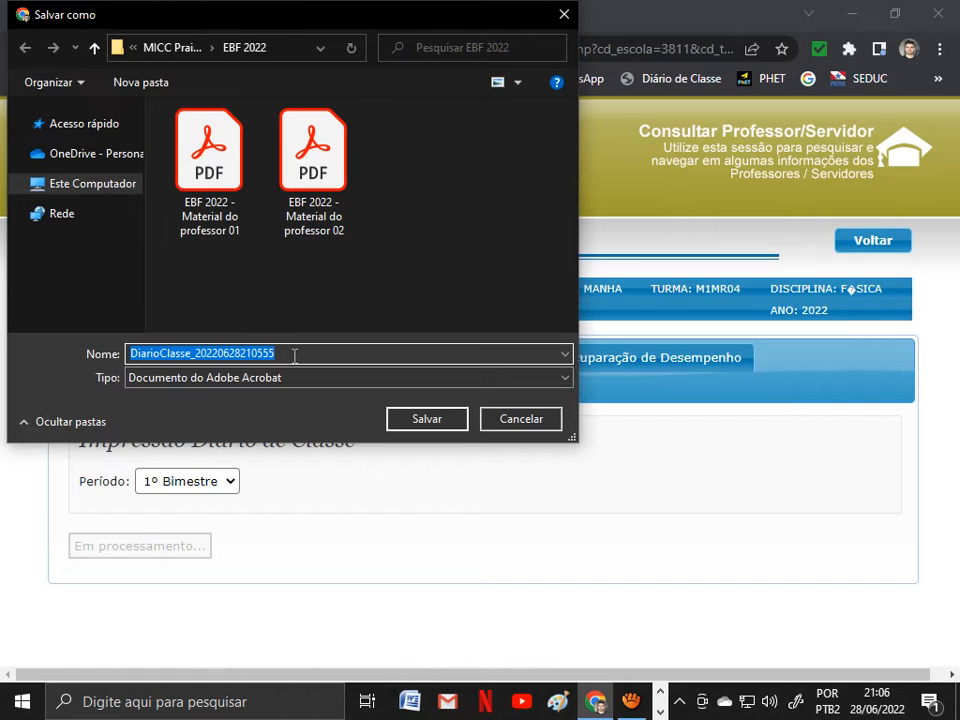
Save the diary PDF to the desktop, named "104 manhã fisica" plus the teacher's name, and dismiss the download bar
key(BackSpace)
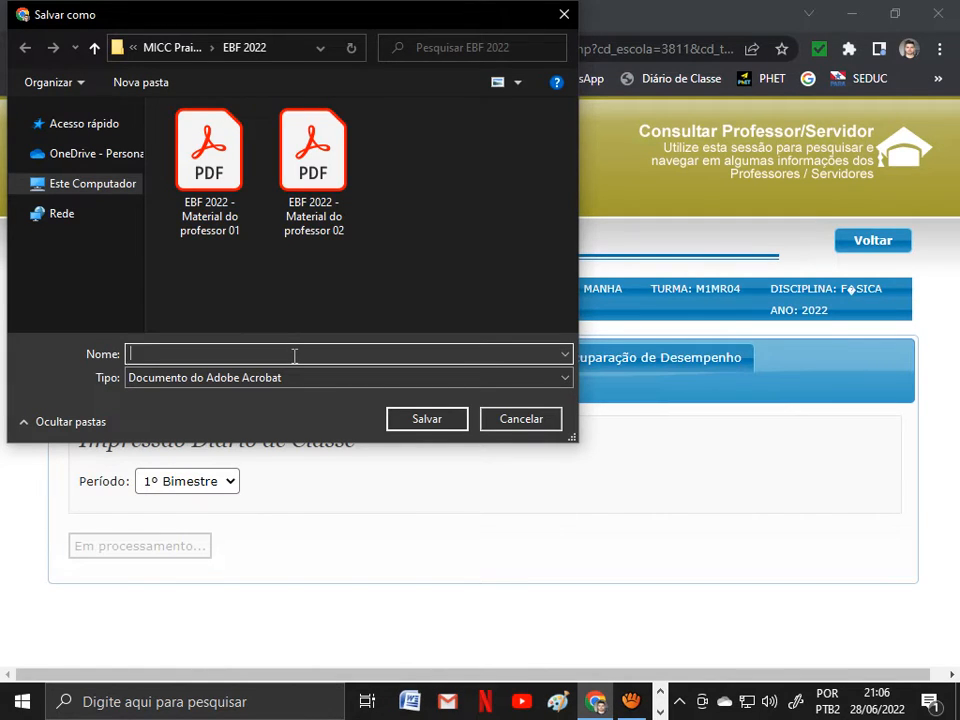
text(104 manhã fisica cleofas)
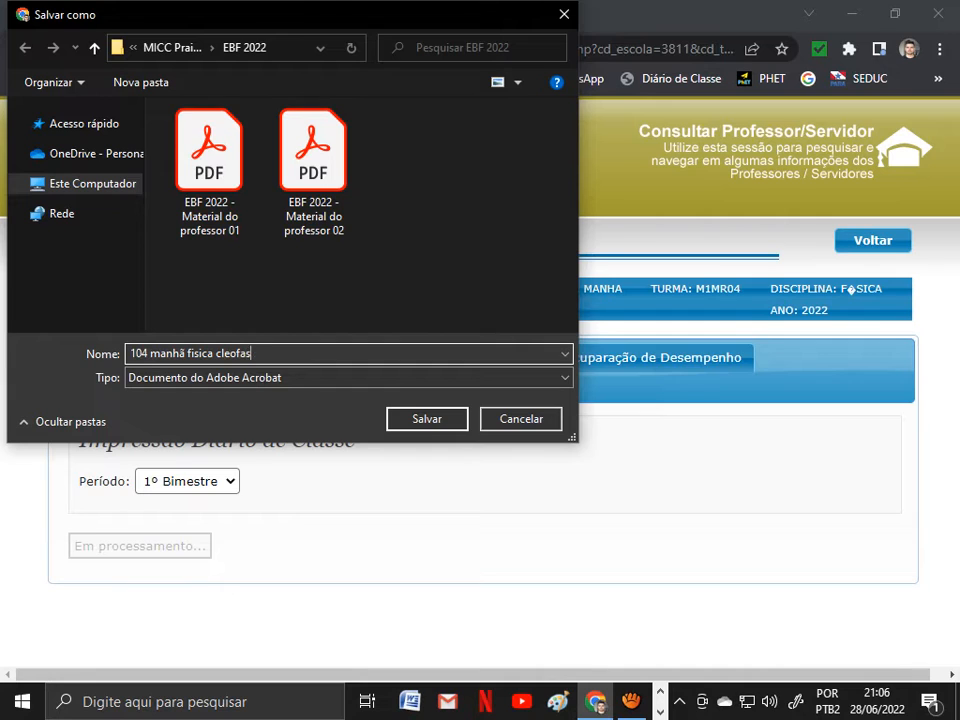
click(128, 47)
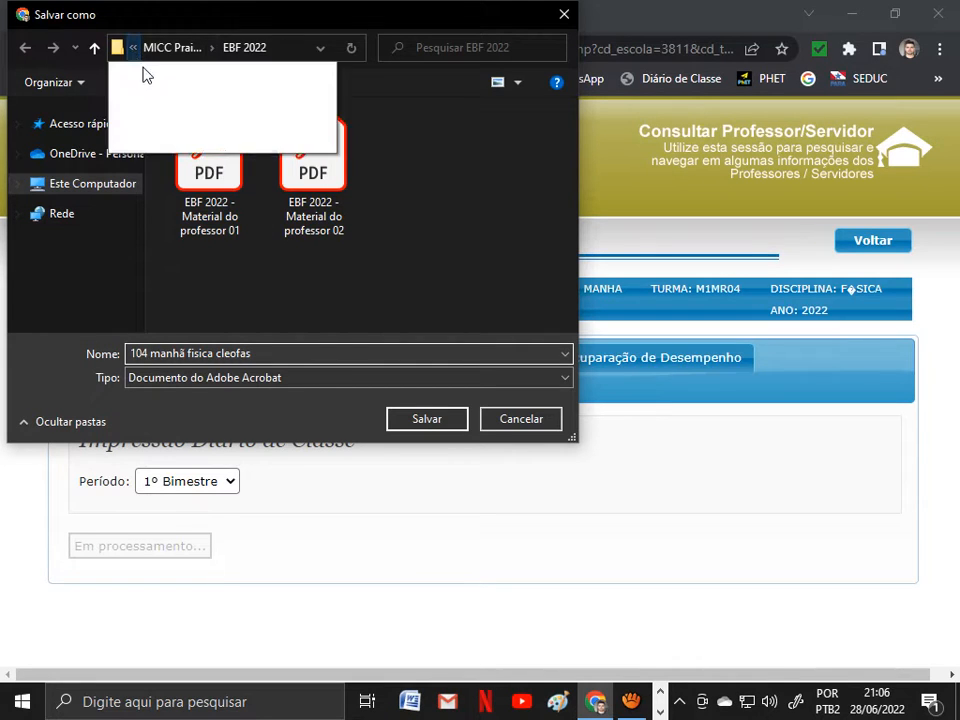
click(155, 76)
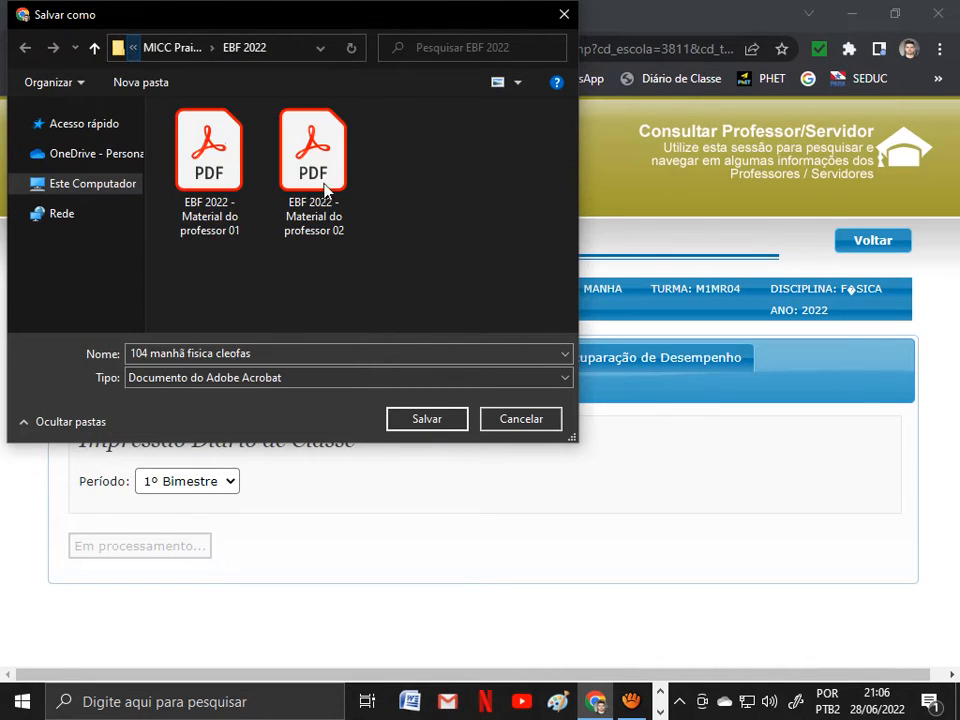
click(427, 419)
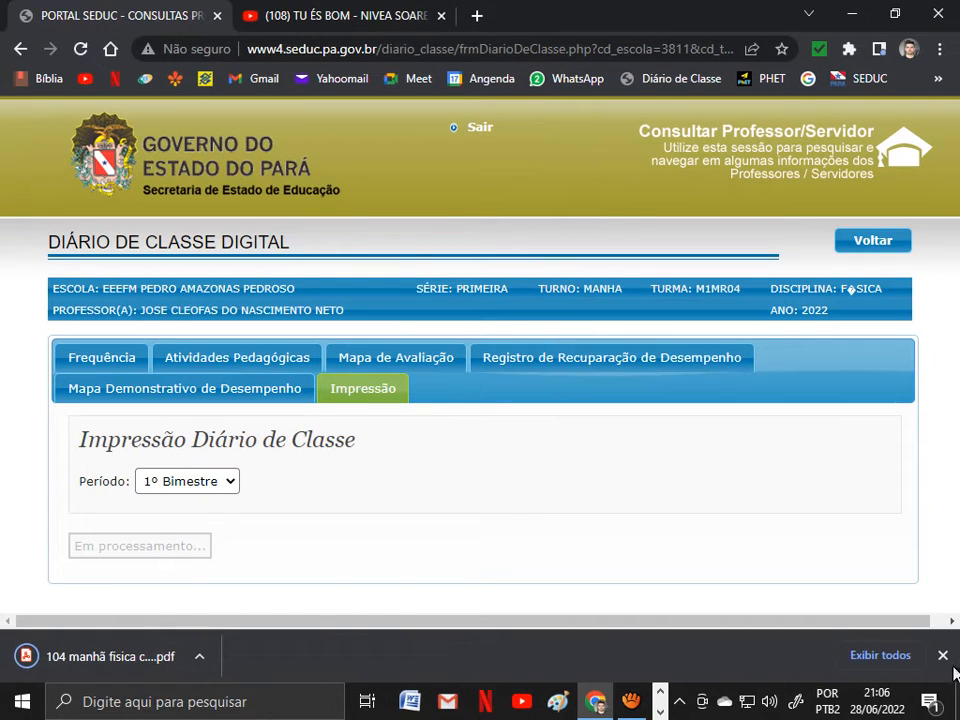
click(943, 655)
Minimize the browser, move the saved diary PDF to an empty spot on the desktop and open it
click(852, 14)
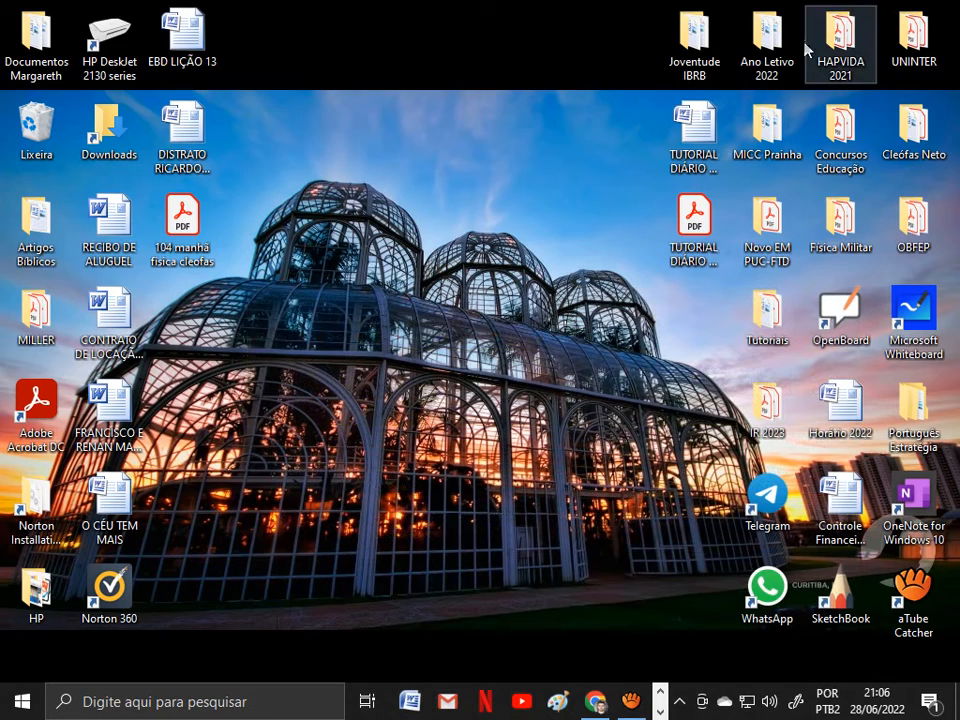
drag(180, 225, 487, 80)
double_click(487, 79)
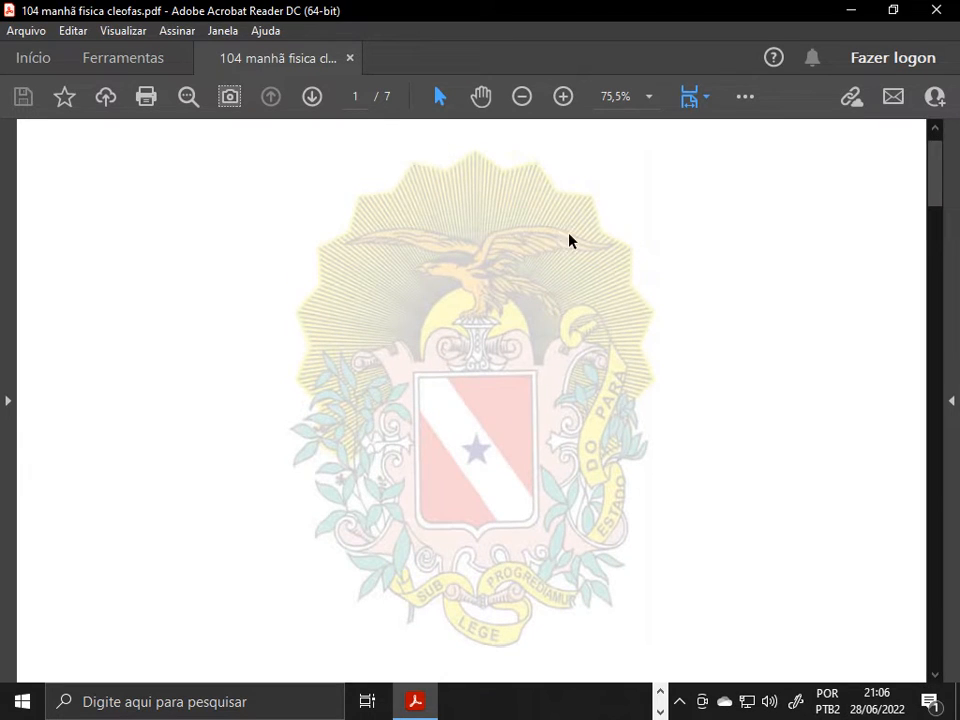
Examine the diary PDF from its cover and instructions through attendance and pedagogical activities to the Mapa de Avaliação, cancelling the content preparation
scroll(570, 240, down, 5)
scroll(572, 240, up, 6)
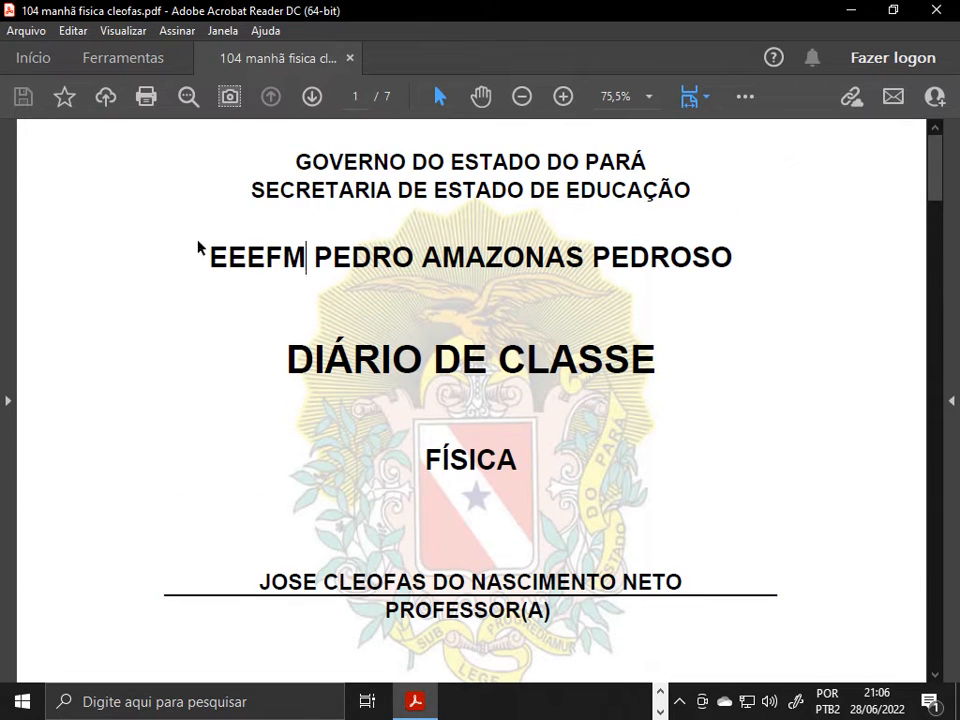
scroll(689, 268, down, 3)
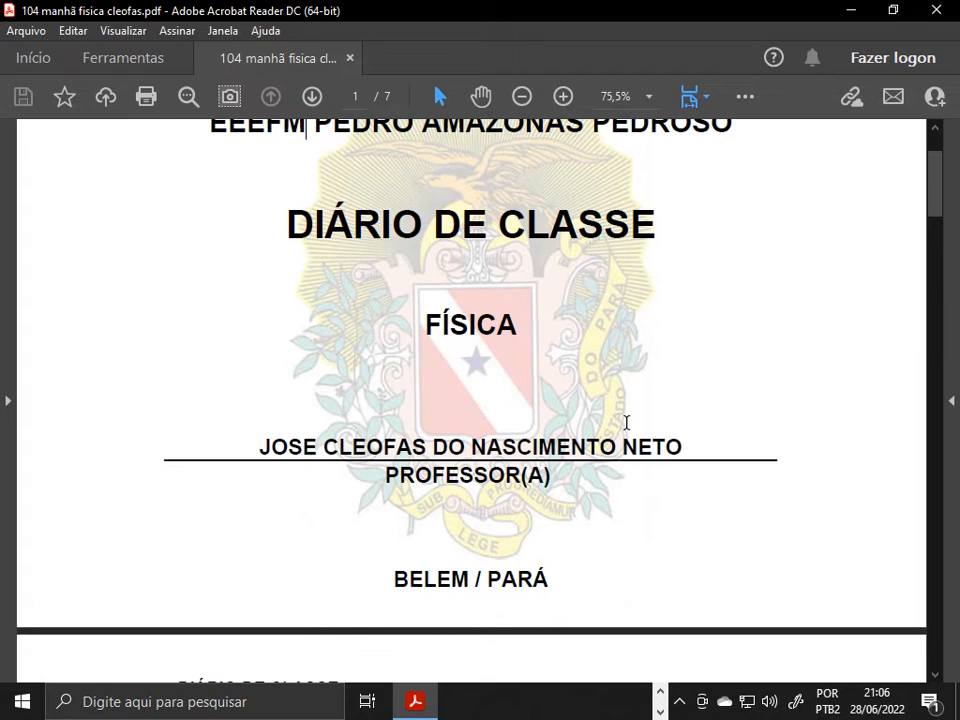
scroll(621, 412, down, 5)
scroll(621, 400, down, 7)
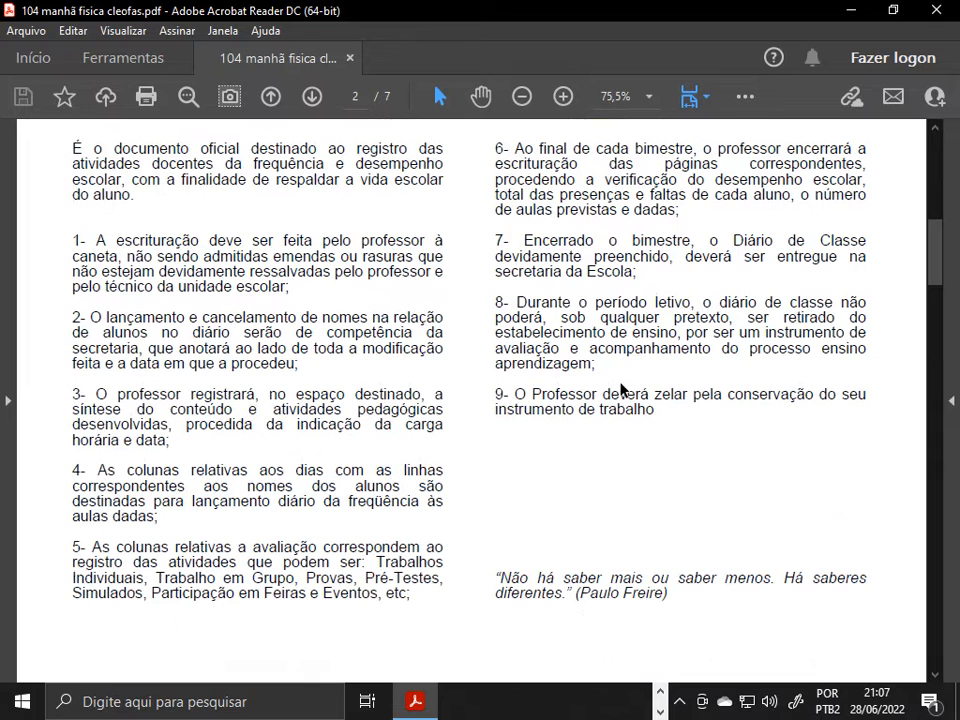
scroll(620, 385, down, 2)
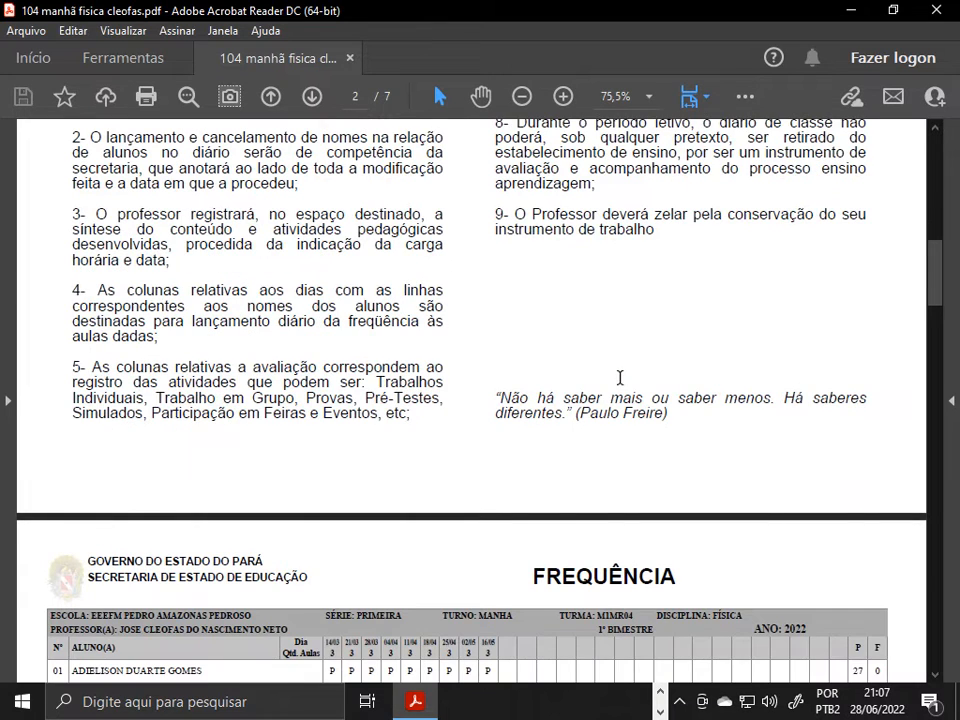
scroll(620, 378, down, 3)
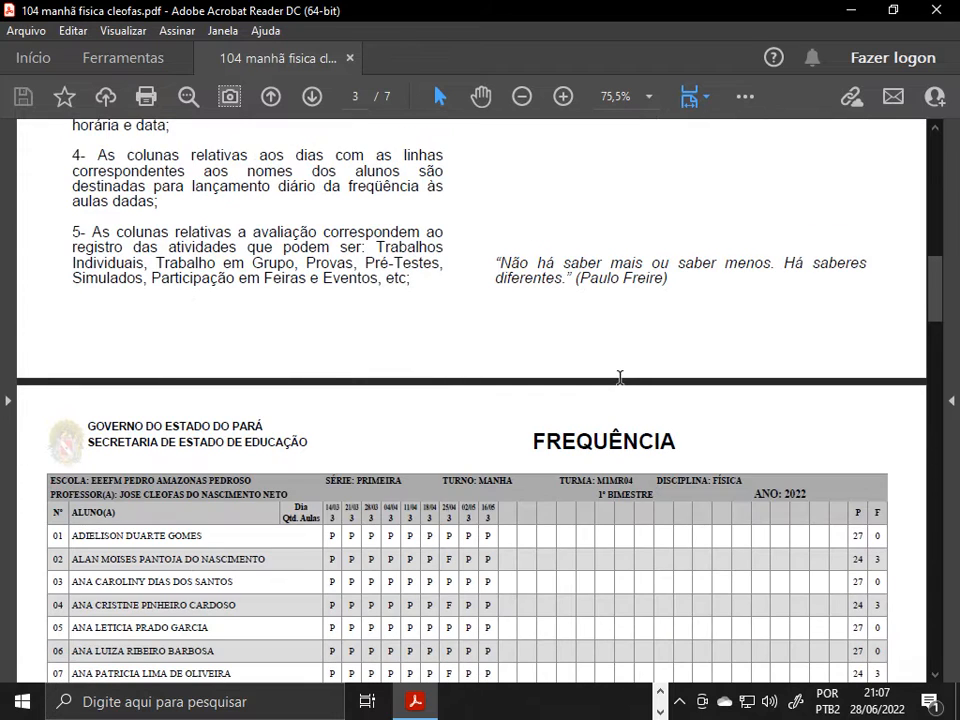
scroll(621, 386, down, 3)
scroll(620, 383, down, 2)
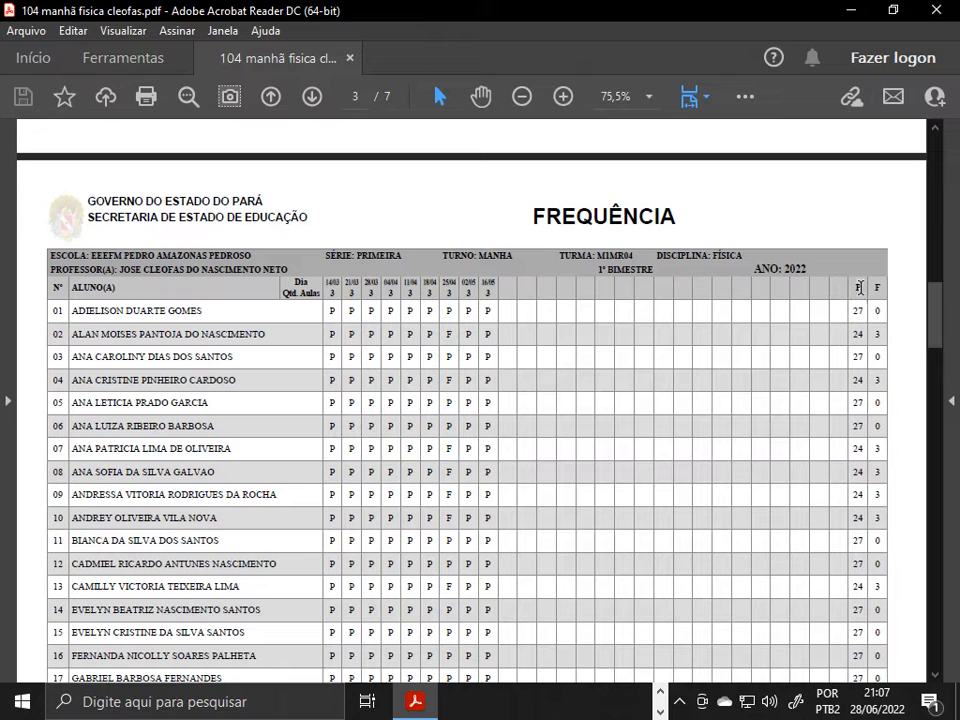
scroll(707, 392, down, 12)
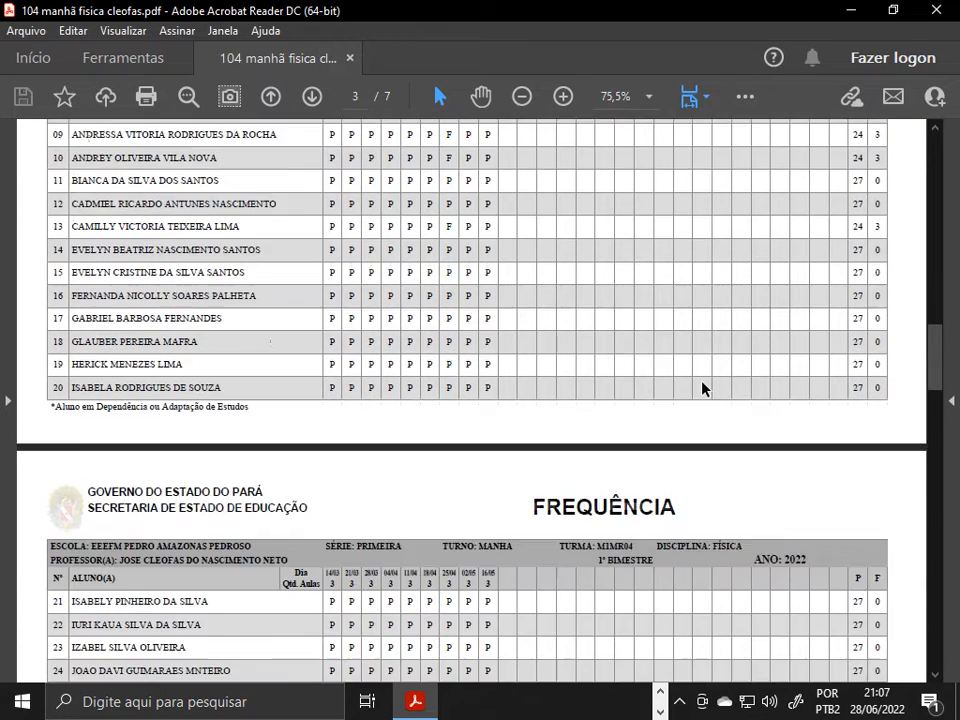
scroll(703, 372, down, 5)
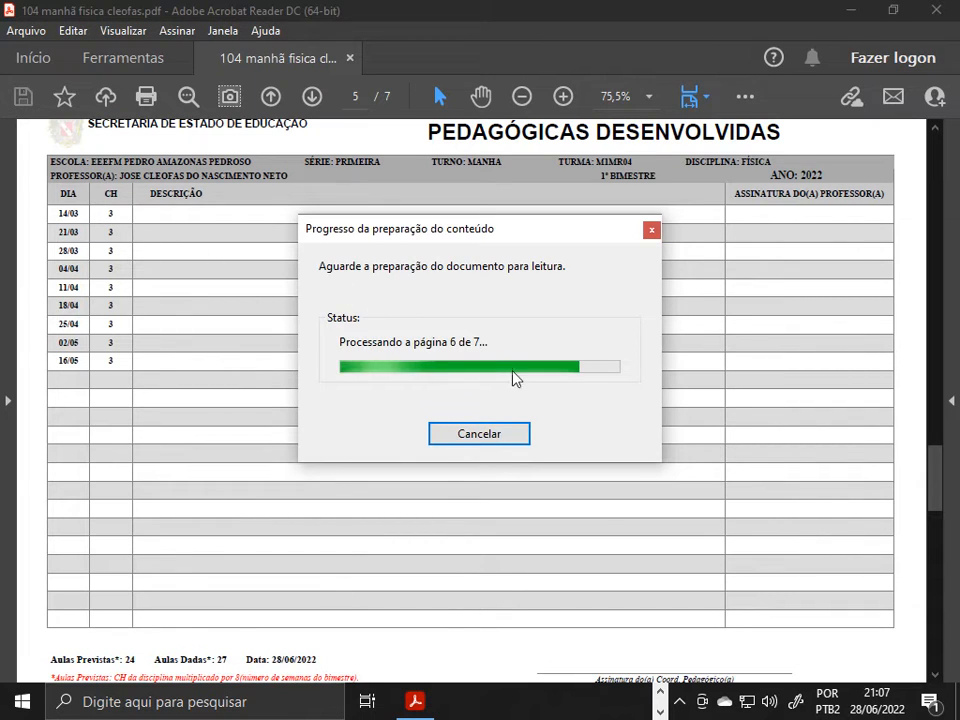
click(479, 434)
scroll(199, 349, down, 9)
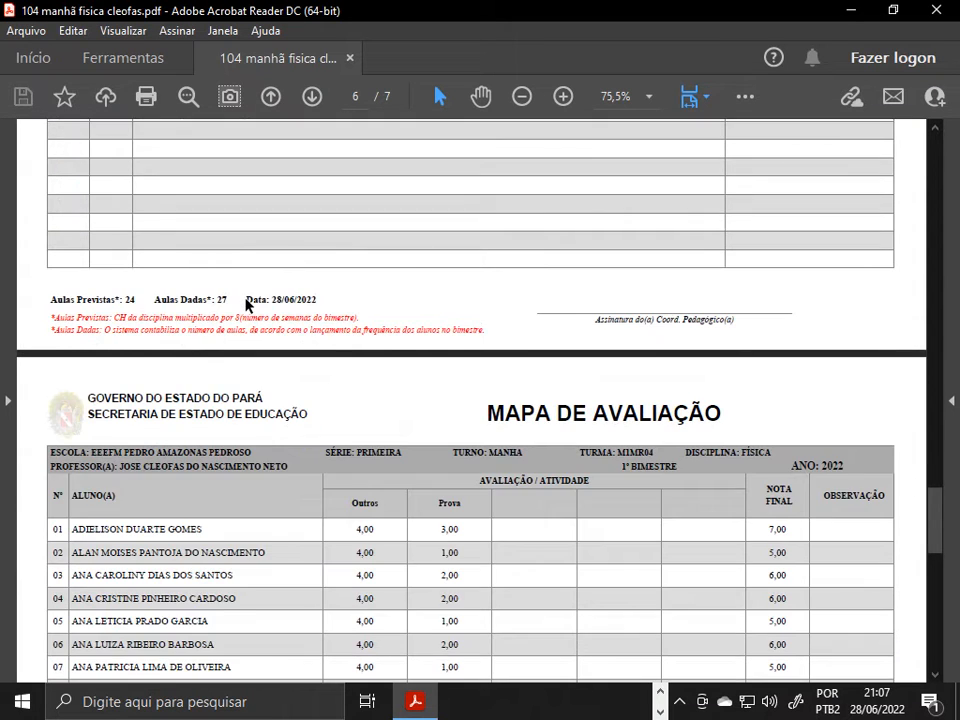
Review the Mapa de Avaliação pages of the 1º Bimestre diary PDF, then close the document
scroll(244, 298, down, 5)
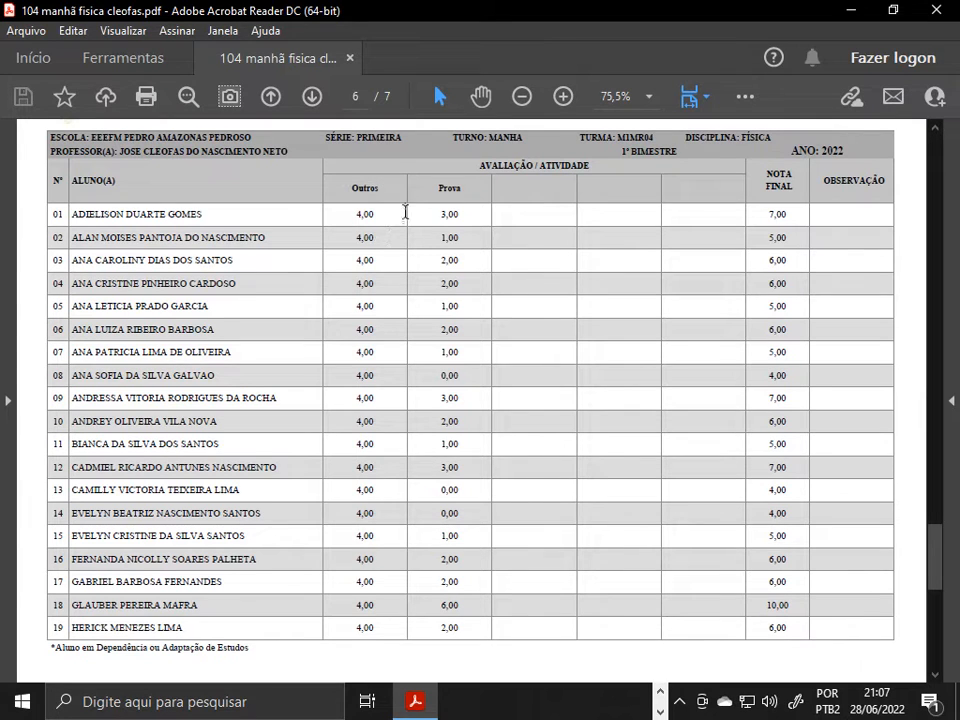
scroll(670, 356, down, 3)
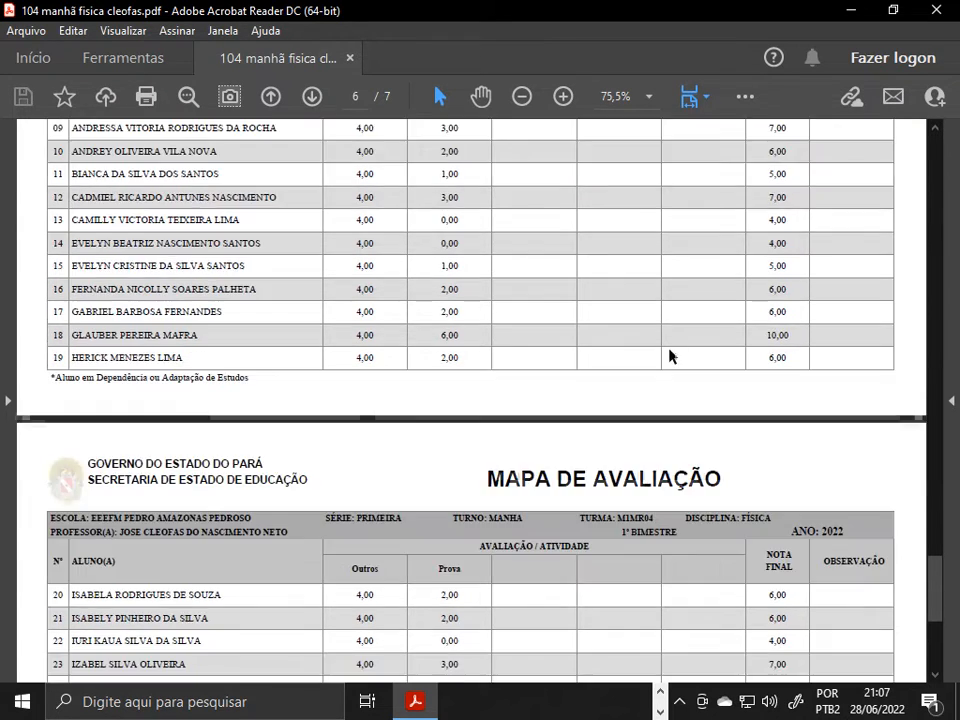
scroll(670, 356, down, 4)
scroll(669, 326, up, 2)
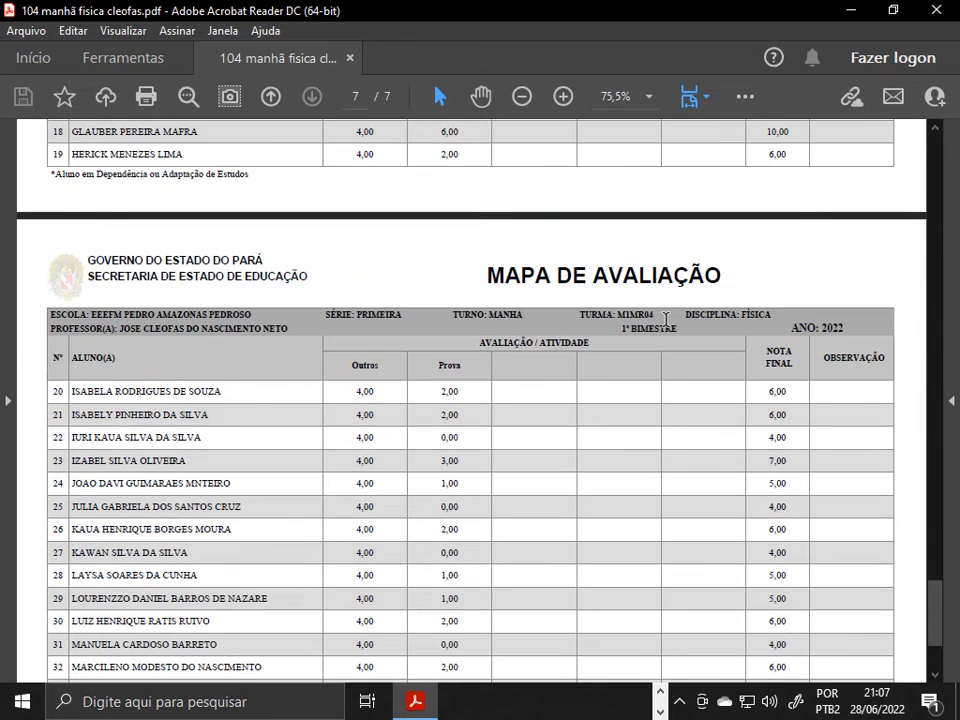
scroll(666, 319, up, 2)
scroll(418, 246, up, 2)
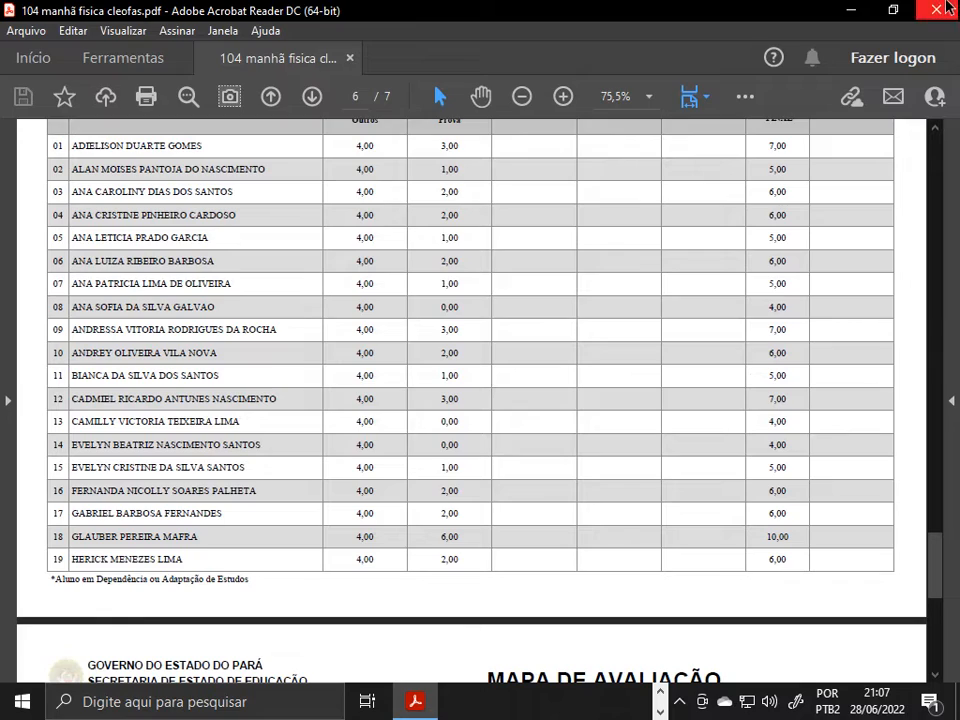
click(945, 7)
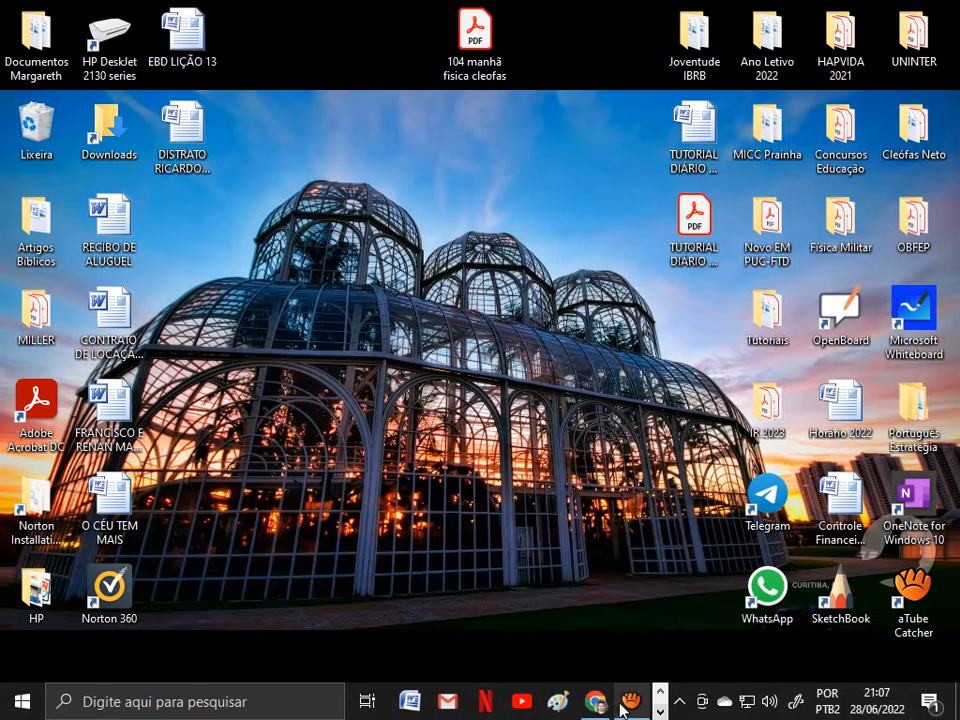
Switch back to Chrome and generate the class diary's print file for the 2º Bimestre period
click(605, 708)
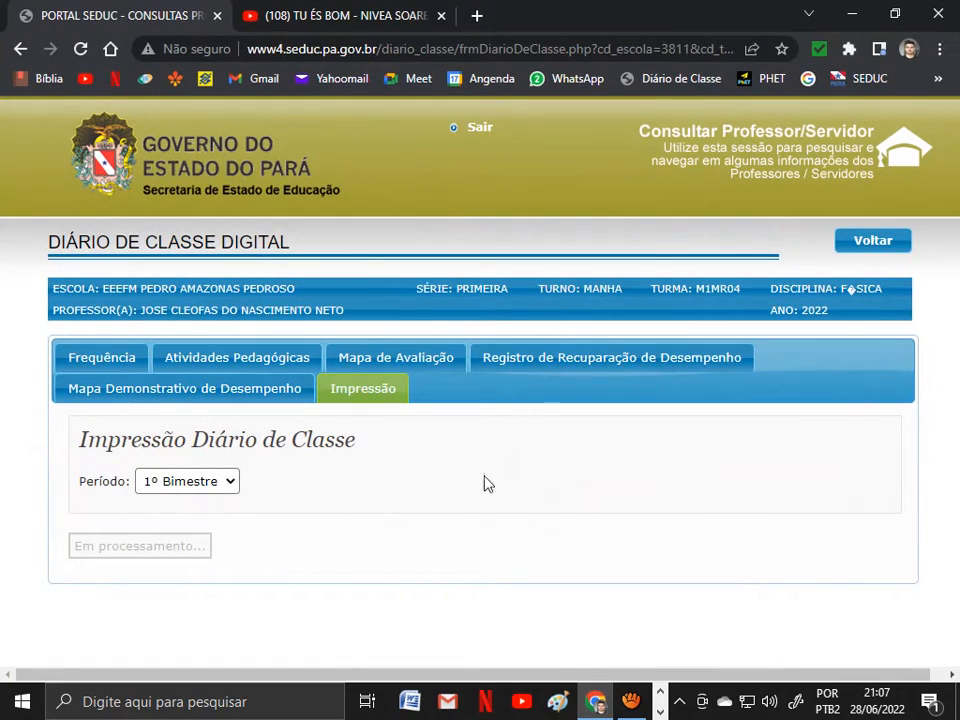
click(236, 482)
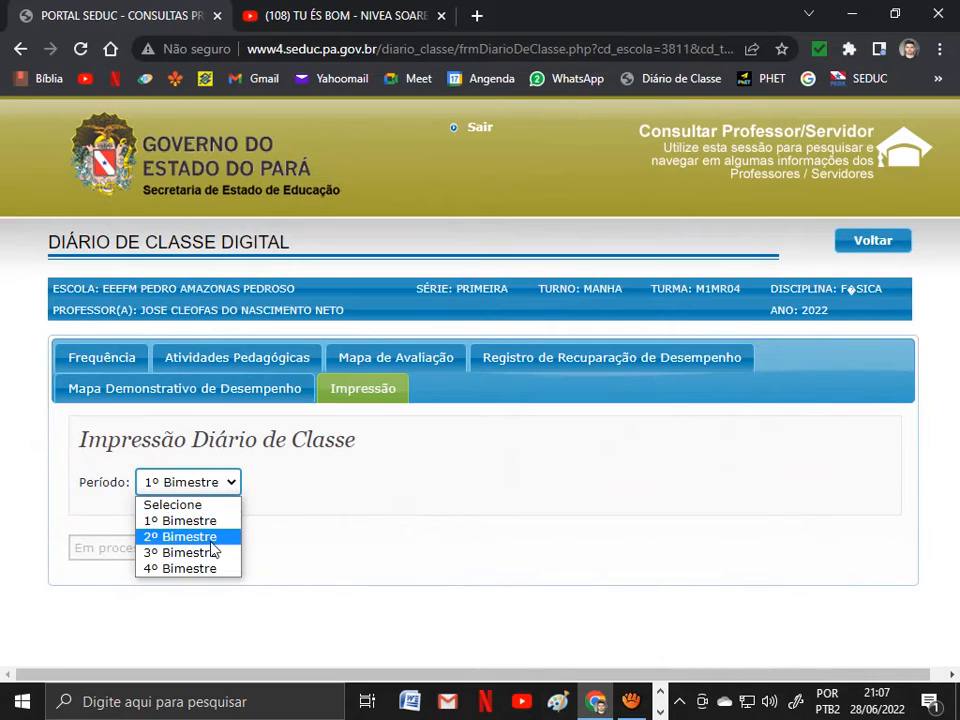
click(210, 537)
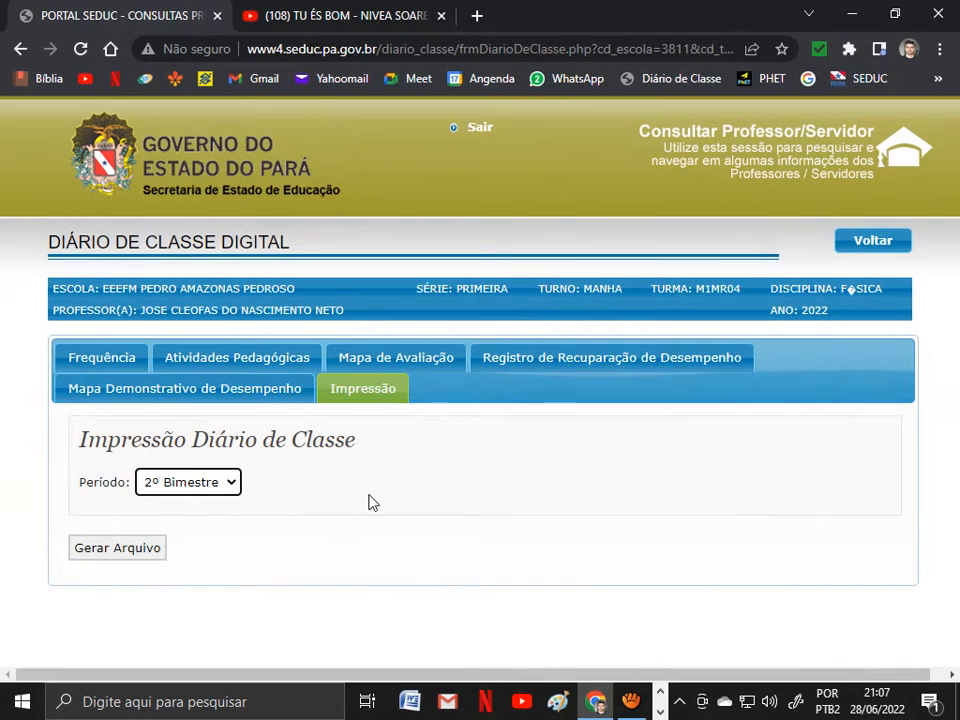
click(147, 553)
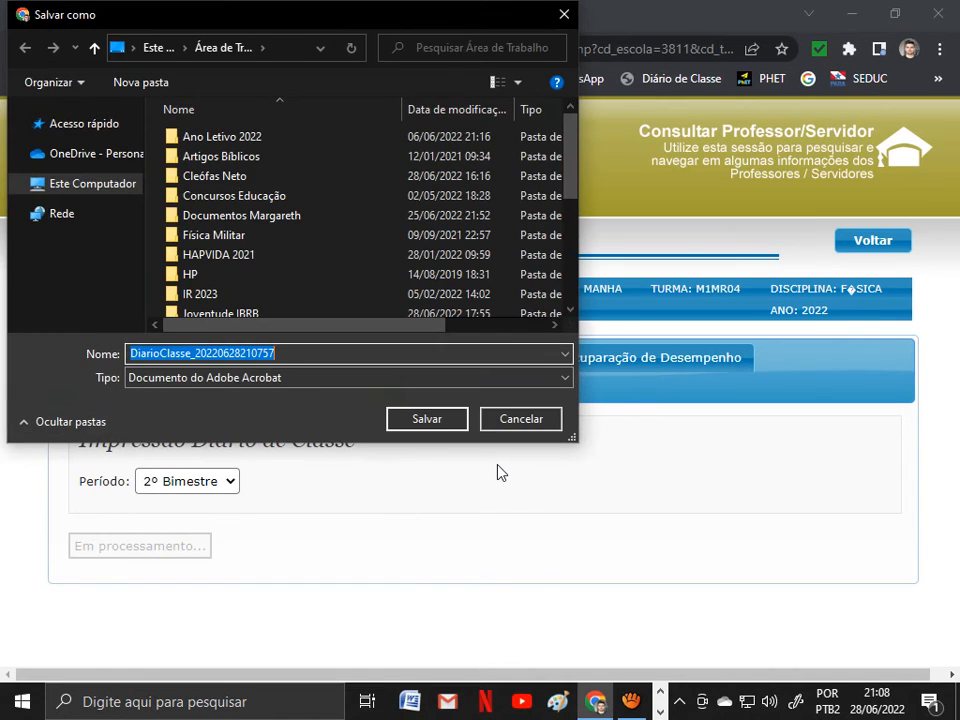
Save the 2º Bimestre diary PDF to the desktop as "2a avaliação 104 manha"
text(2)
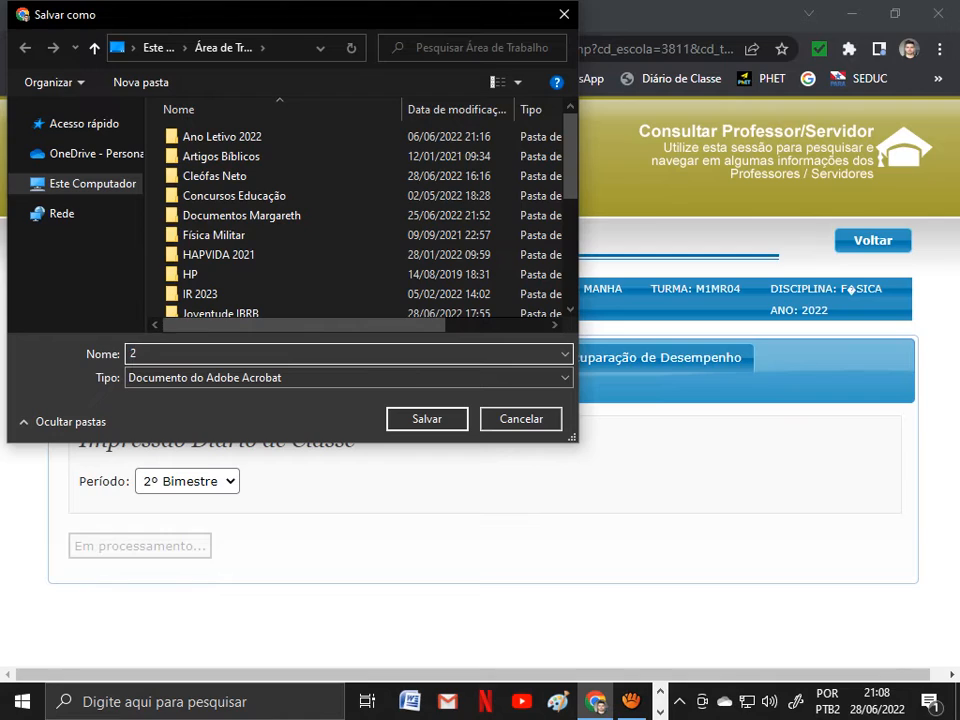
text(a)
text(avaliação 104 manh)
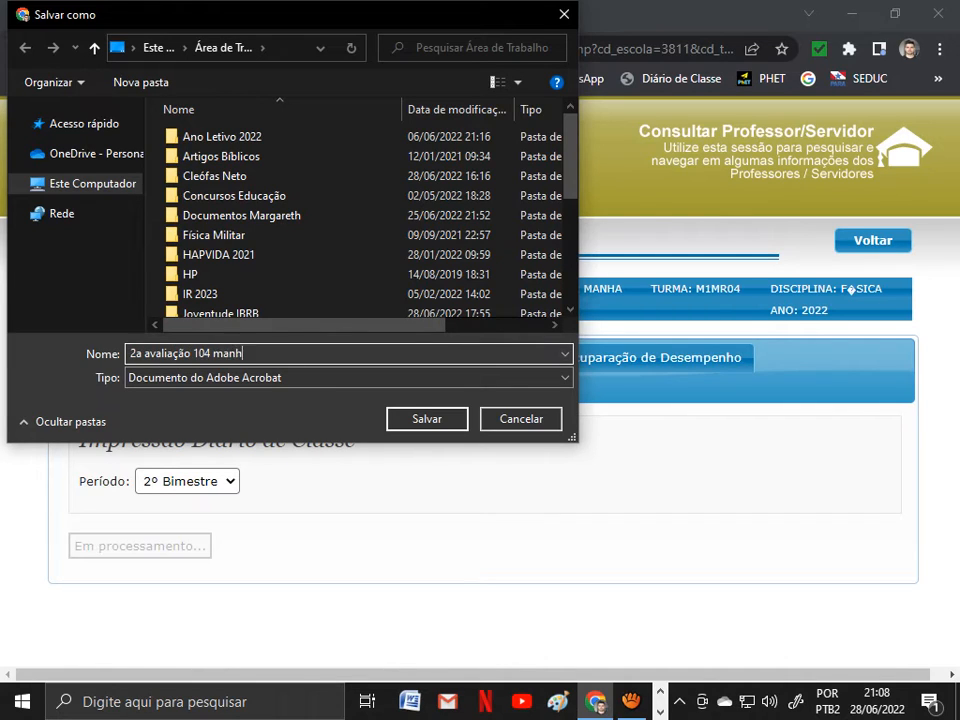
text(a)
click(408, 418)
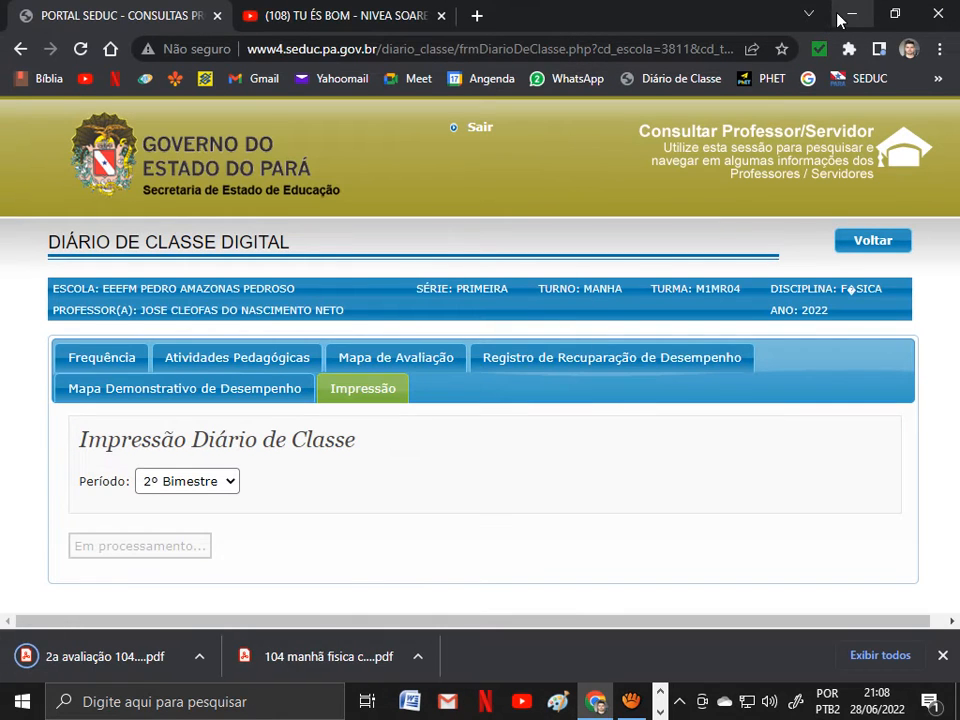
Minimize the browser, move the new PDF beside the first diary PDF on the desktop, open it and collapse the tools pane
click(851, 15)
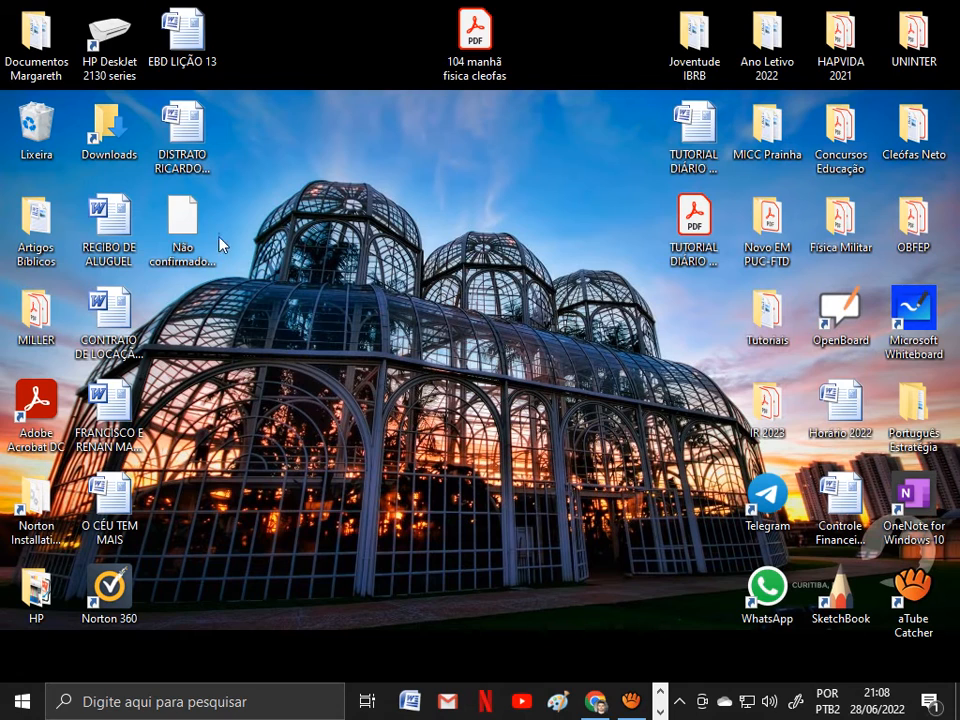
drag(195, 235, 572, 75)
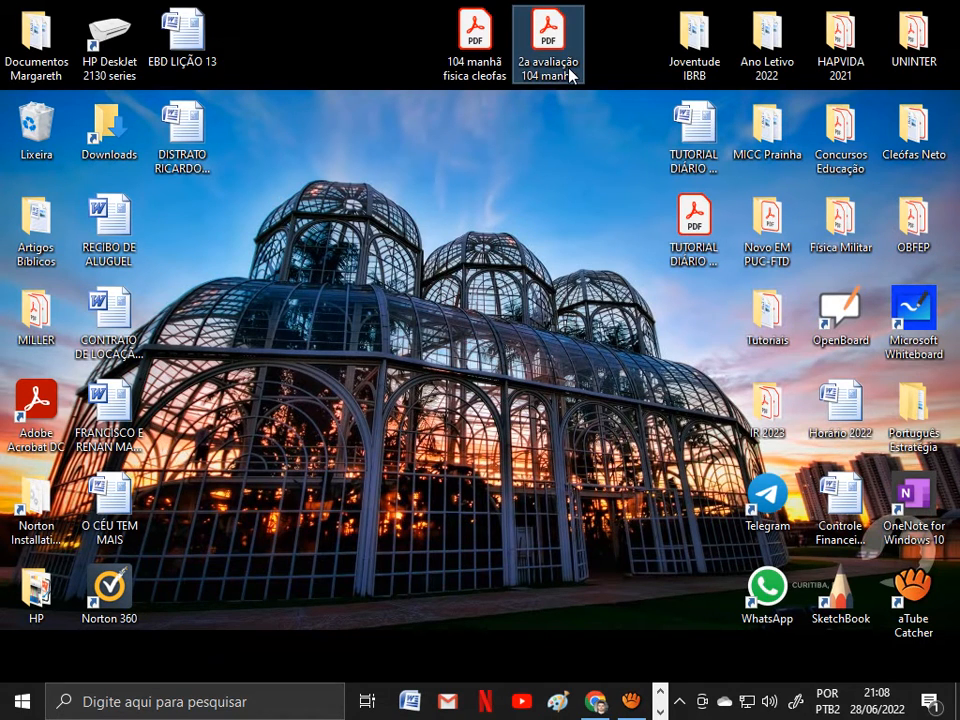
click(722, 88)
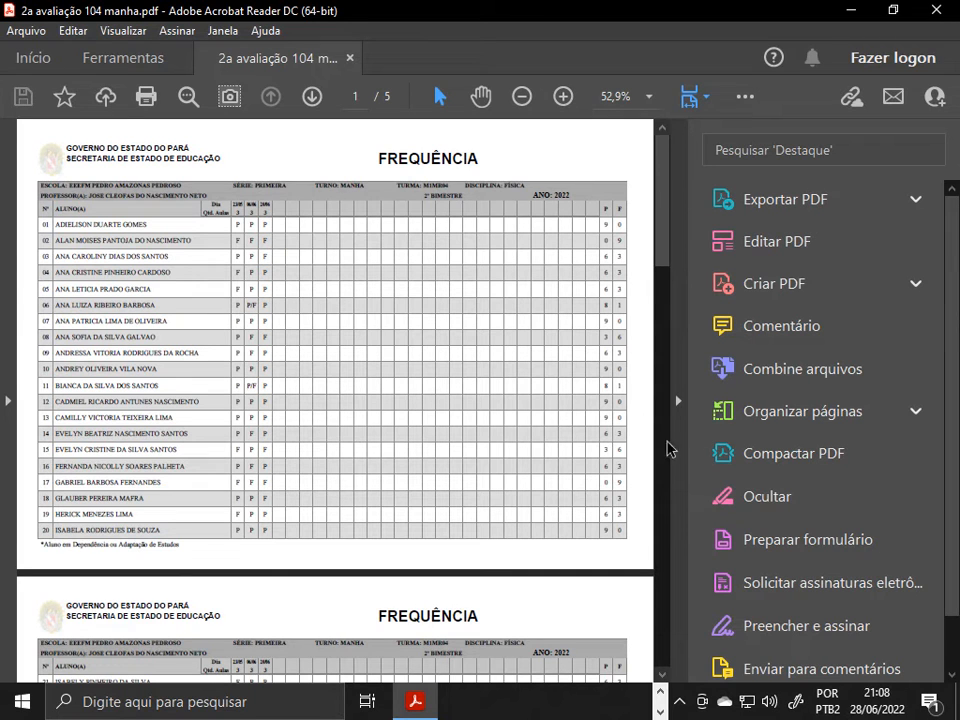
click(678, 401)
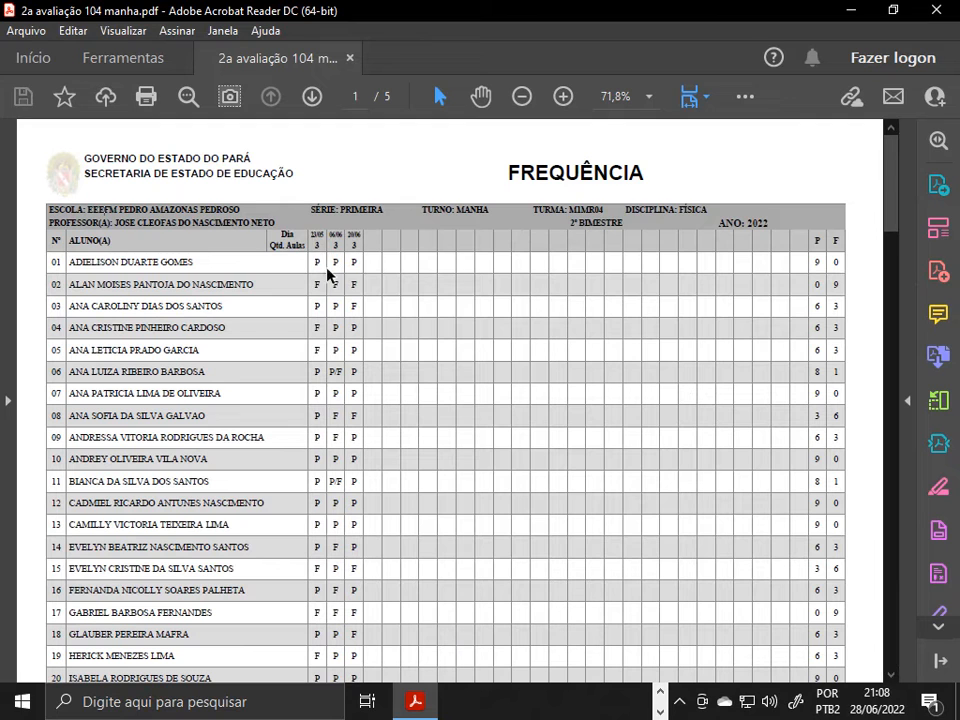
Examine the 2º Bimestre PDF's attendance, pedagogical activities and Mapa de Avaliação pages, then close the document
scroll(320, 240, down, 3)
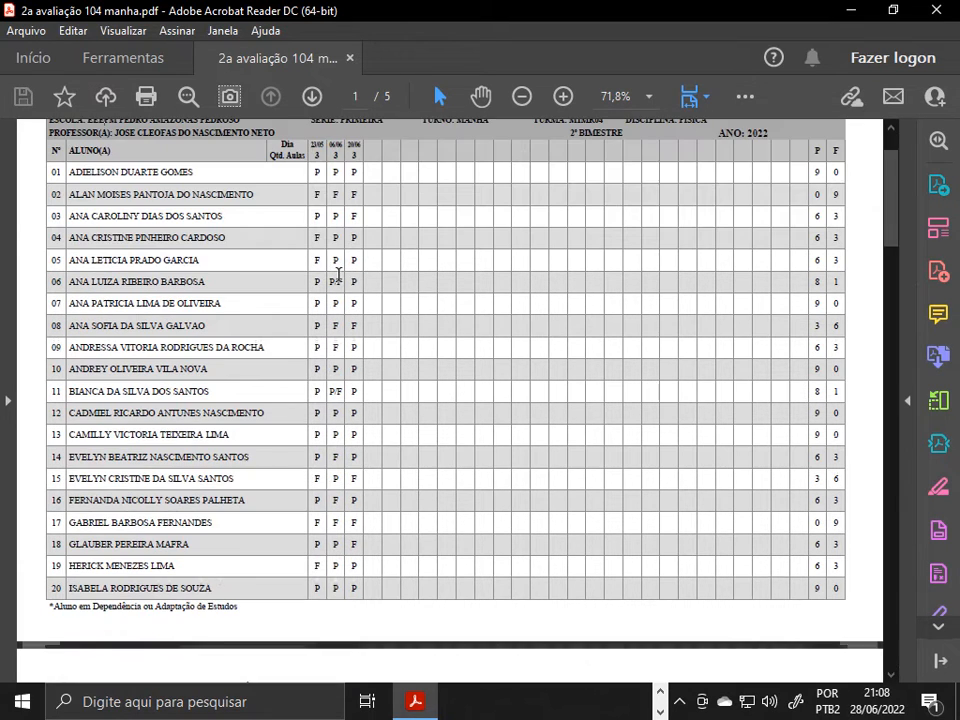
scroll(433, 300, down, 1)
scroll(433, 304, up, 4)
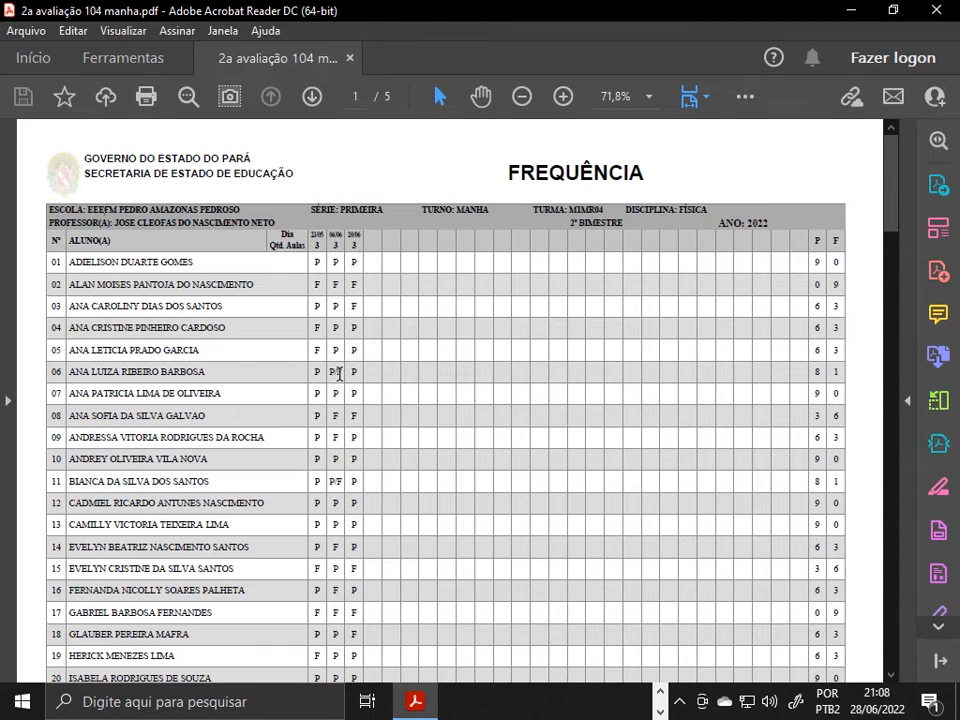
scroll(338, 376, down, 10)
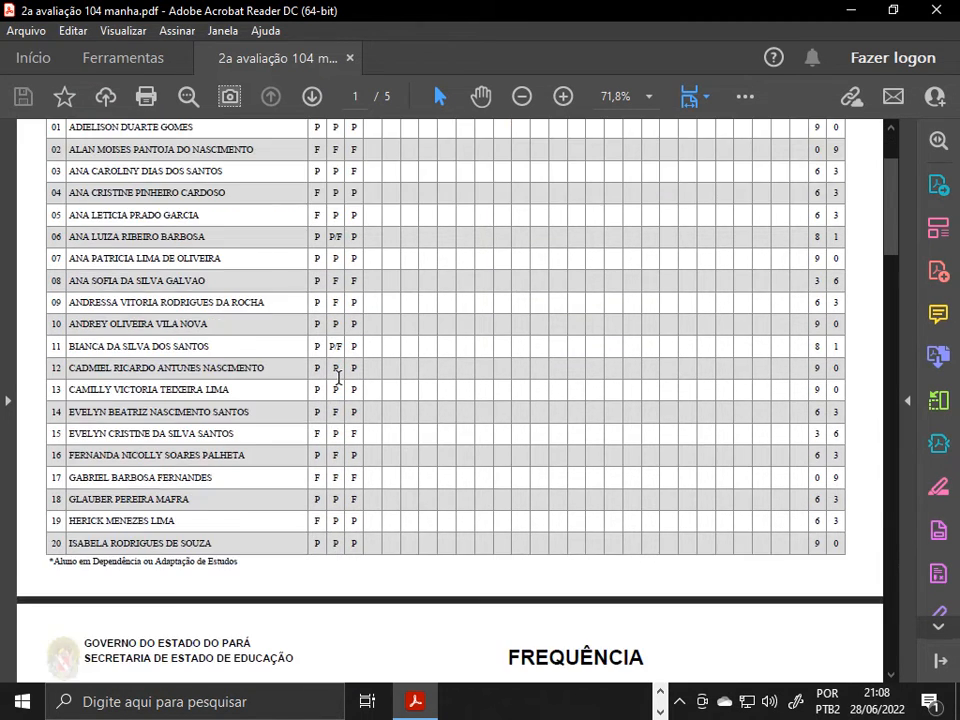
scroll(338, 380, down, 8)
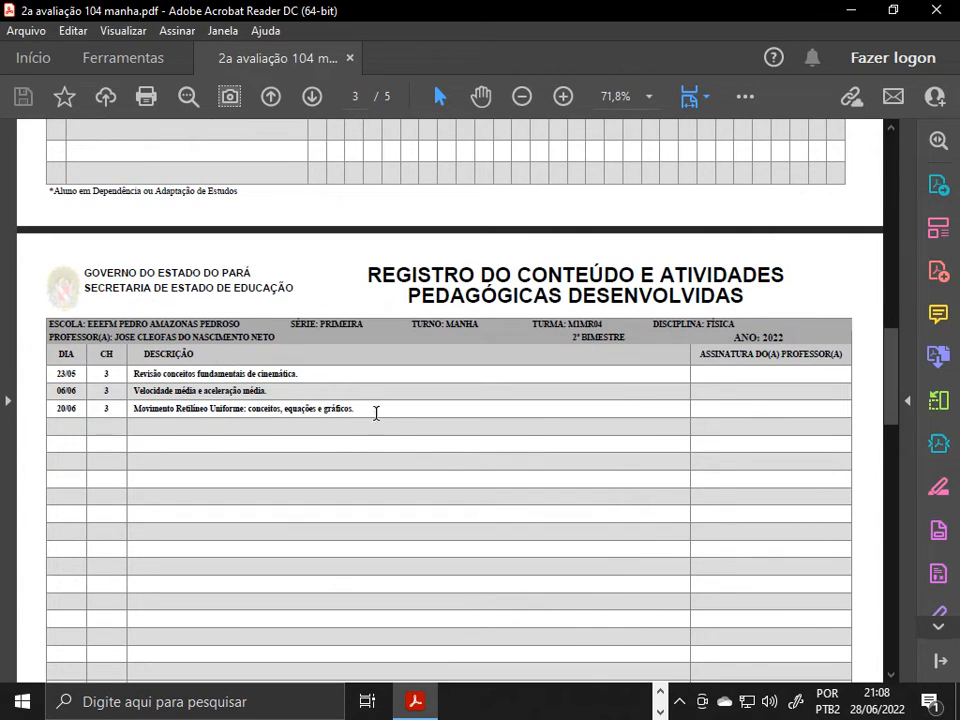
scroll(300, 398, down, 2)
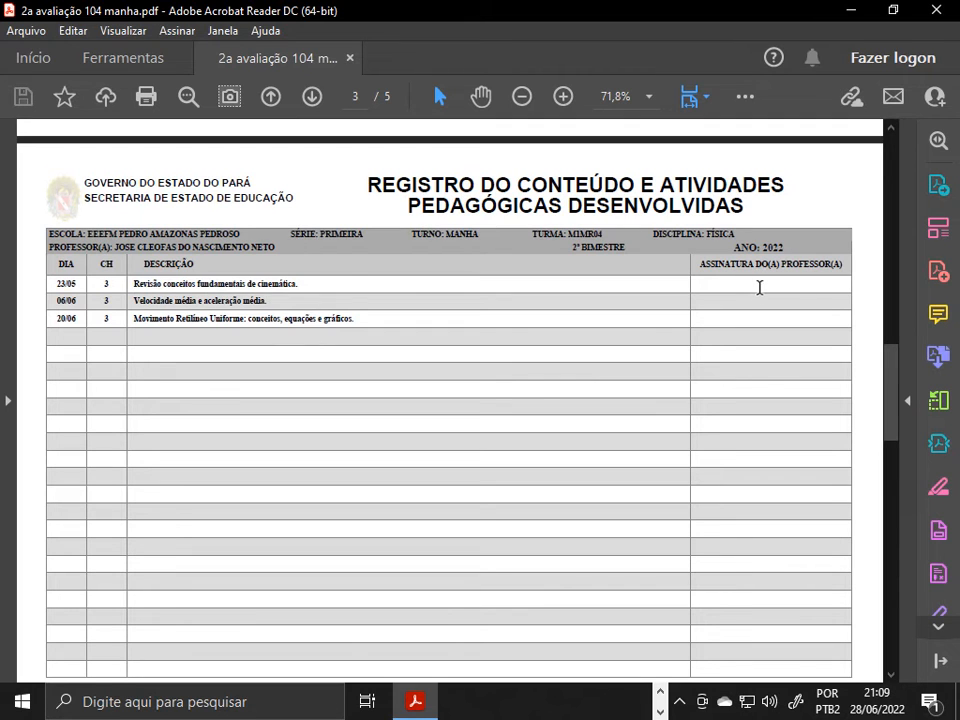
scroll(609, 330, down, 10)
scroll(609, 336, down, 10)
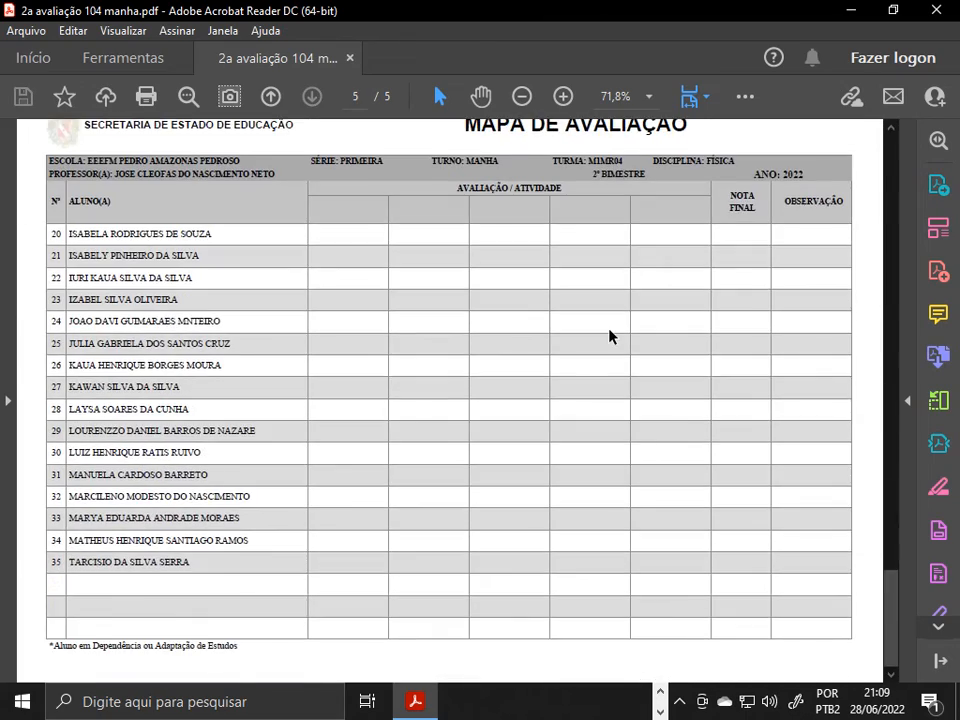
scroll(609, 336, up, 15)
scroll(730, 286, up, 6)
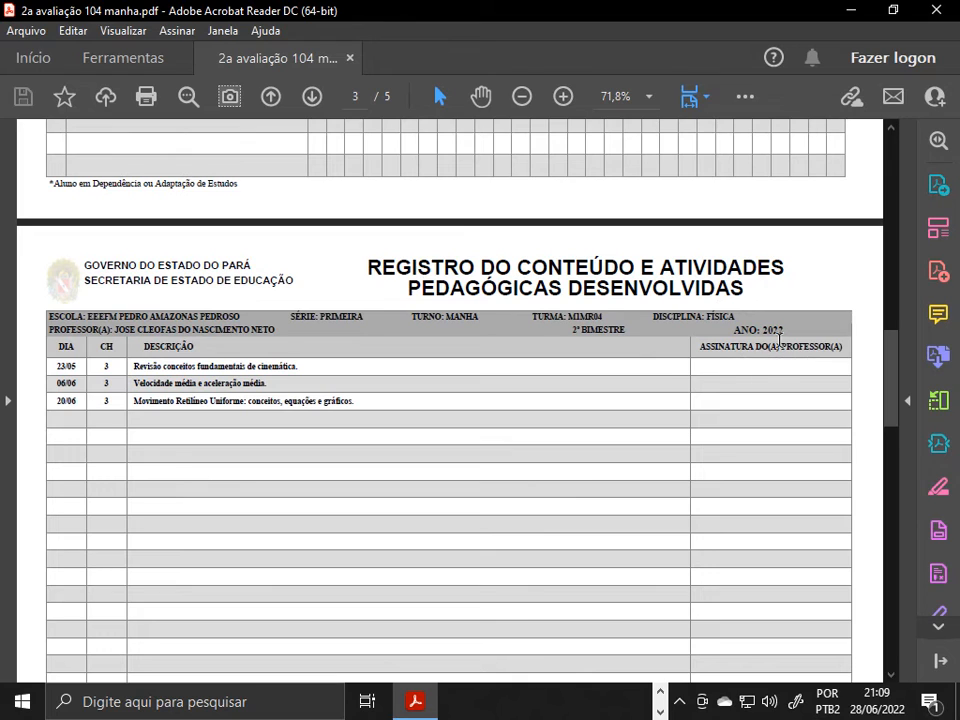
scroll(776, 358, down, 1)
scroll(777, 357, up, 20)
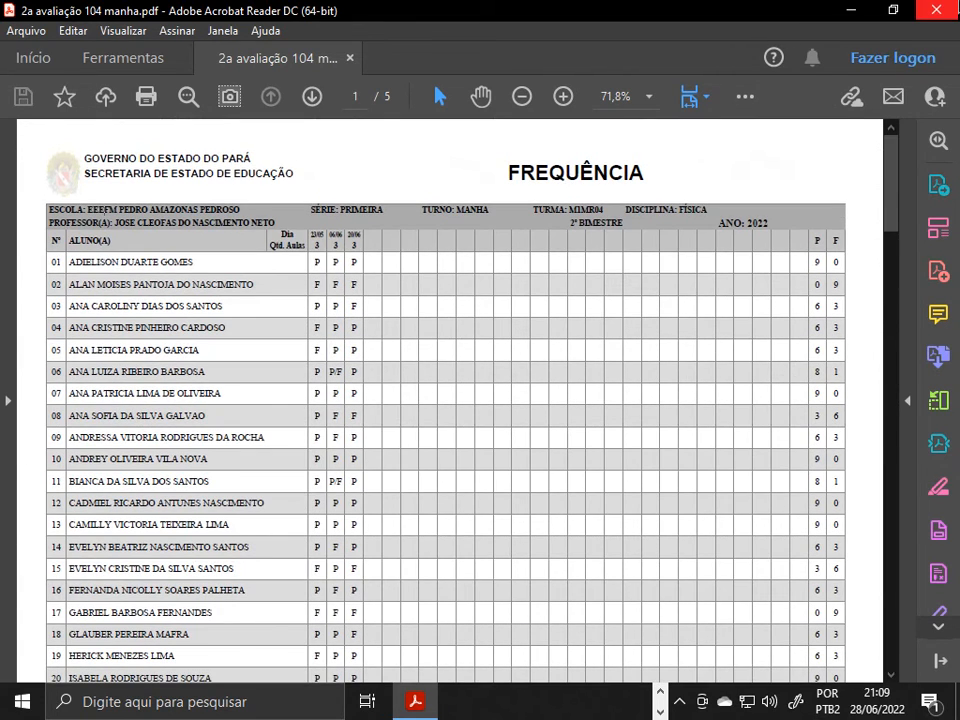
click(954, 5)
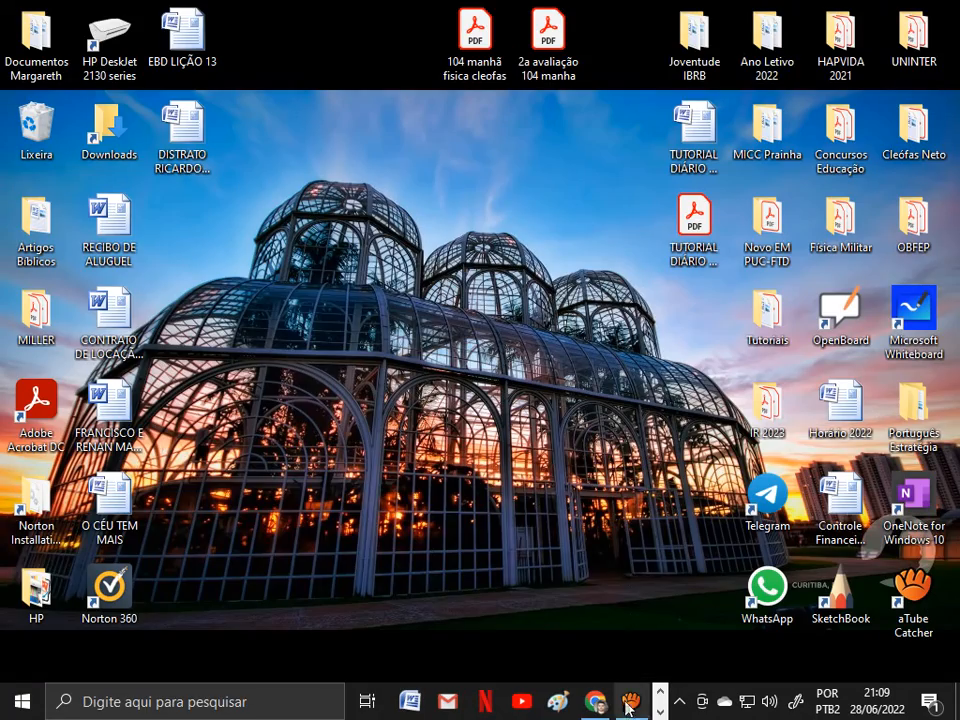
Return to the class diary page in Chrome and dismiss the download bar
click(630, 701)
click(595, 701)
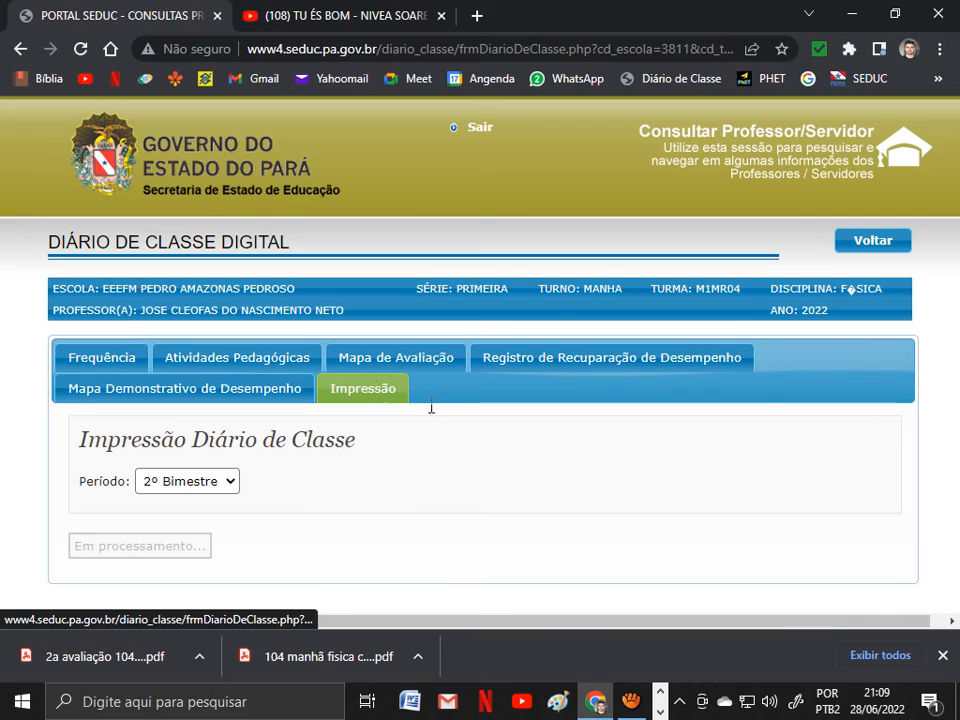
click(942, 655)
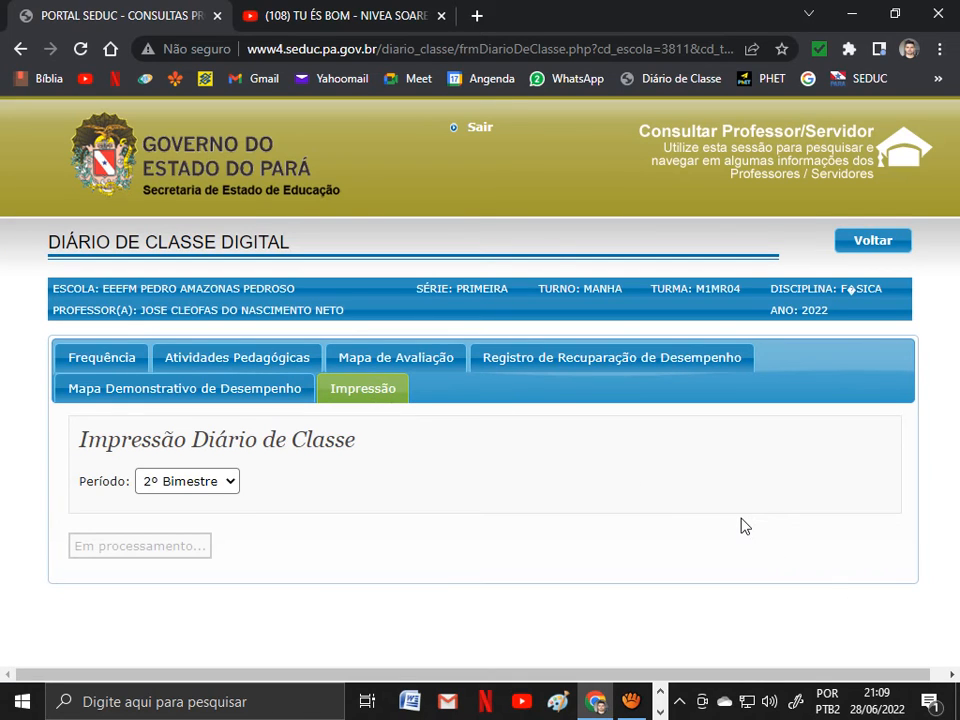